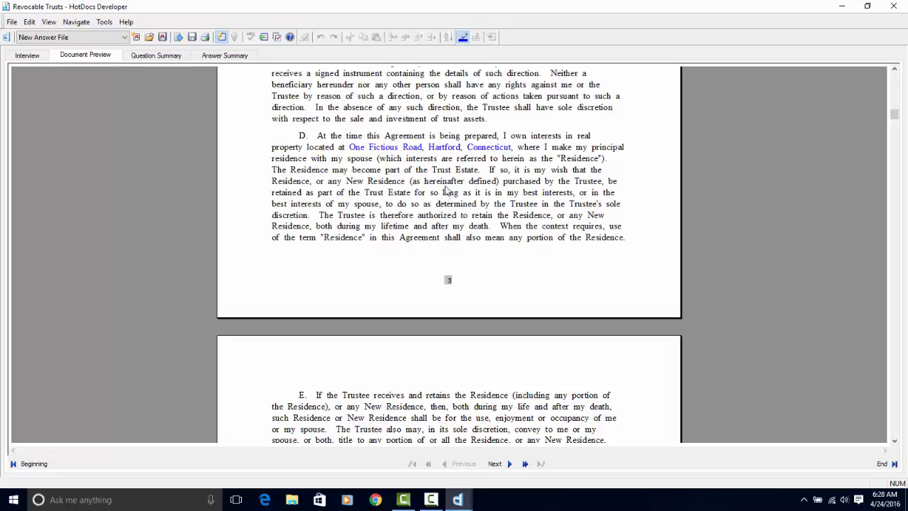
scroll(425, 201, "up", 4)
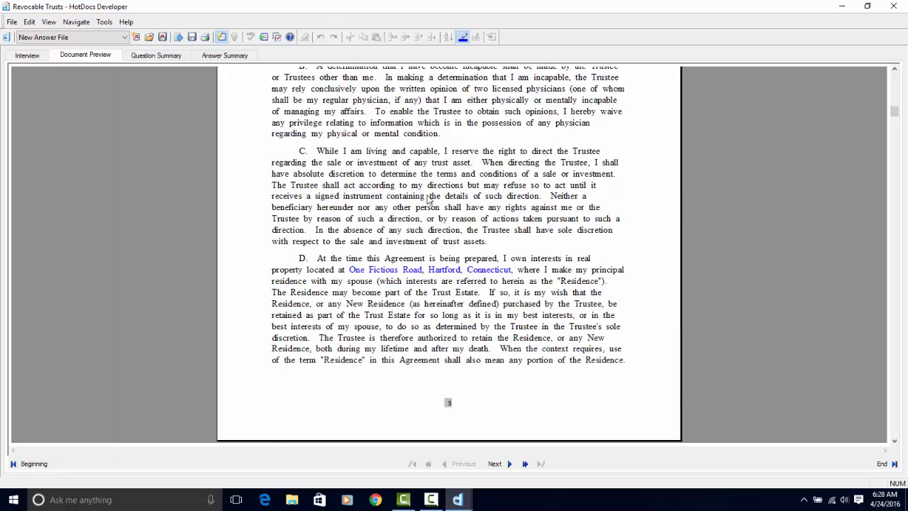
scroll(428, 199, "down", 20)
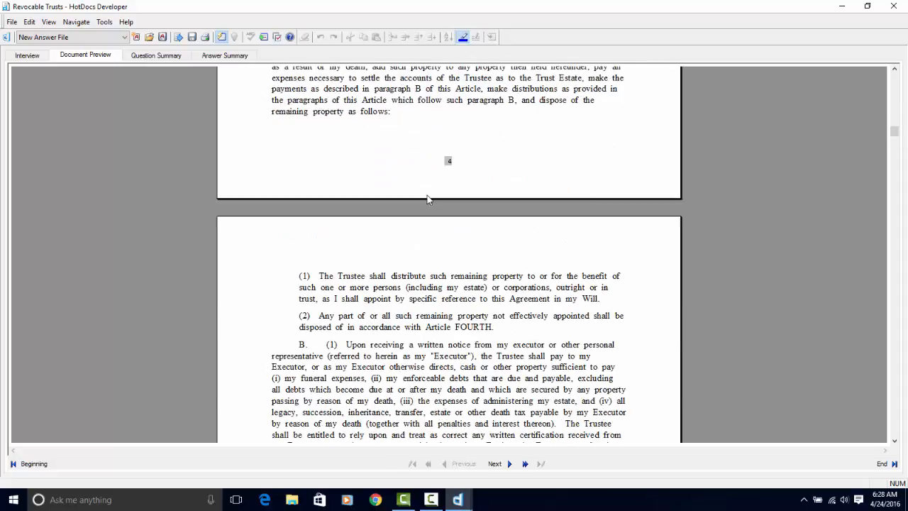
scroll(428, 199, "up", 4)
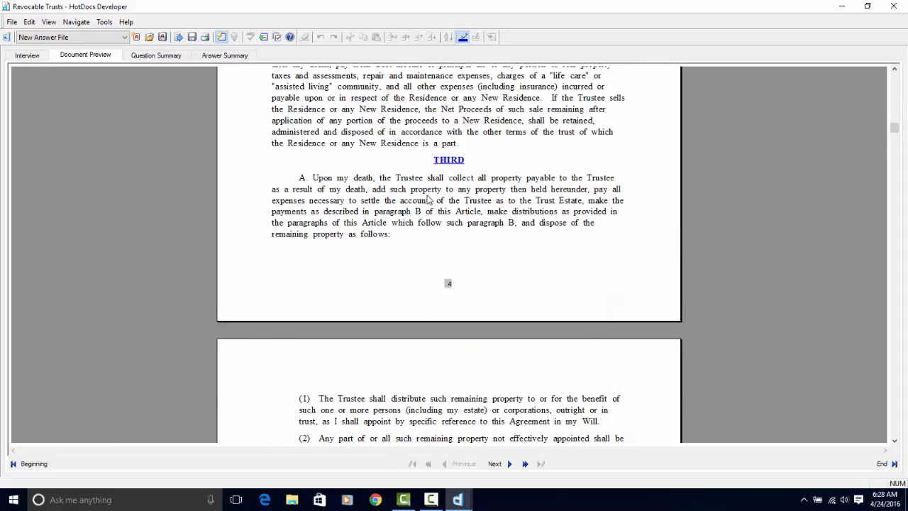
scroll(428, 199, "down", 8)
scroll(428, 203, "down", 12)
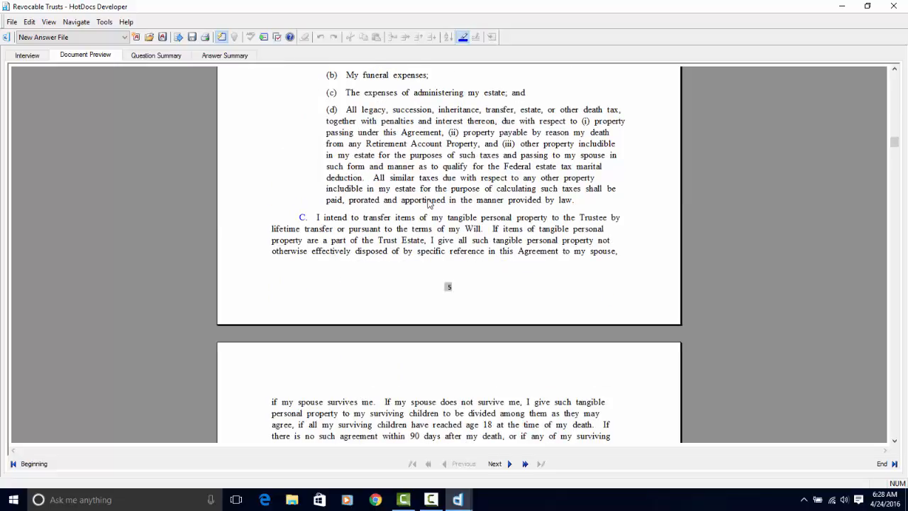
scroll(468, 250, "down", 4)
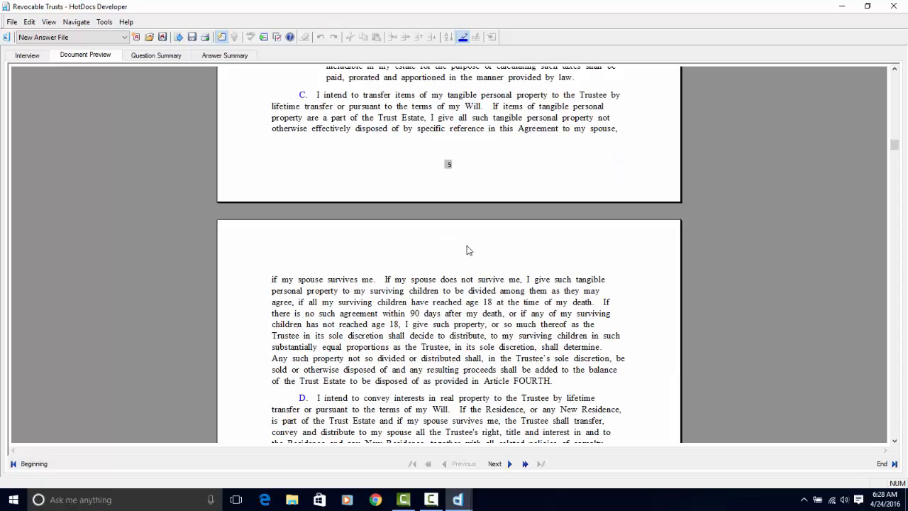
scroll(468, 250, "down", 8)
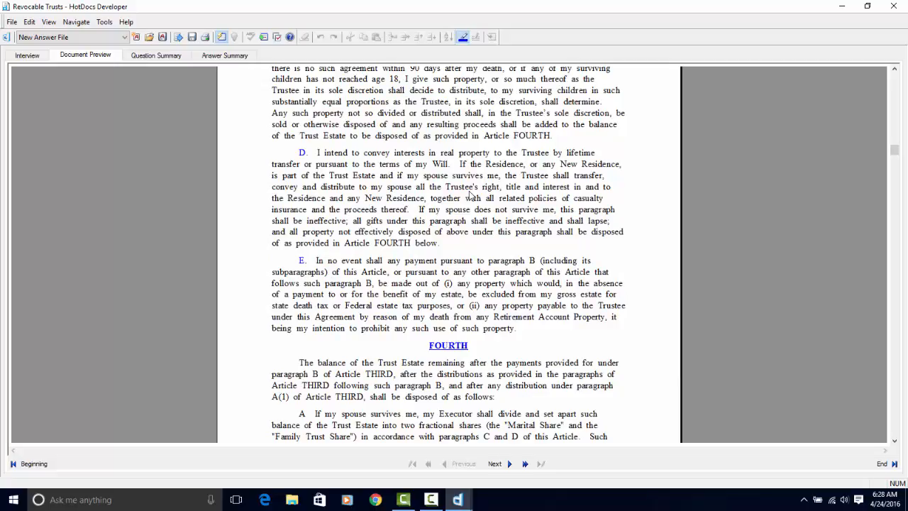
scroll(469, 195, "down", 12)
scroll(468, 194, "up", 4)
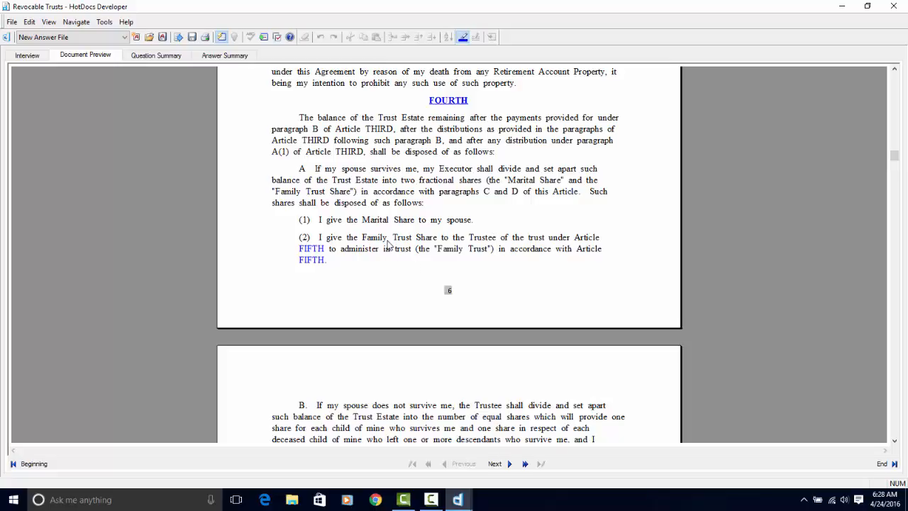
scroll(388, 245, "down", 3)
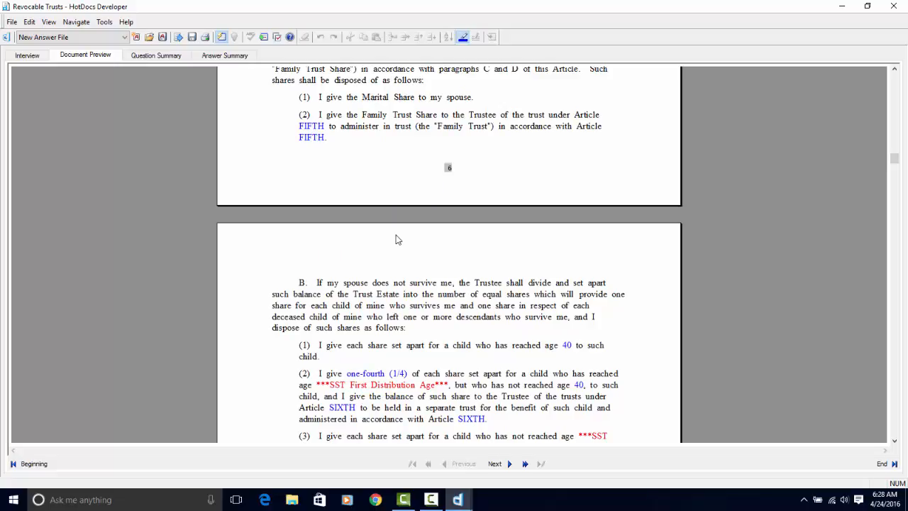
scroll(396, 240, "down", 3)
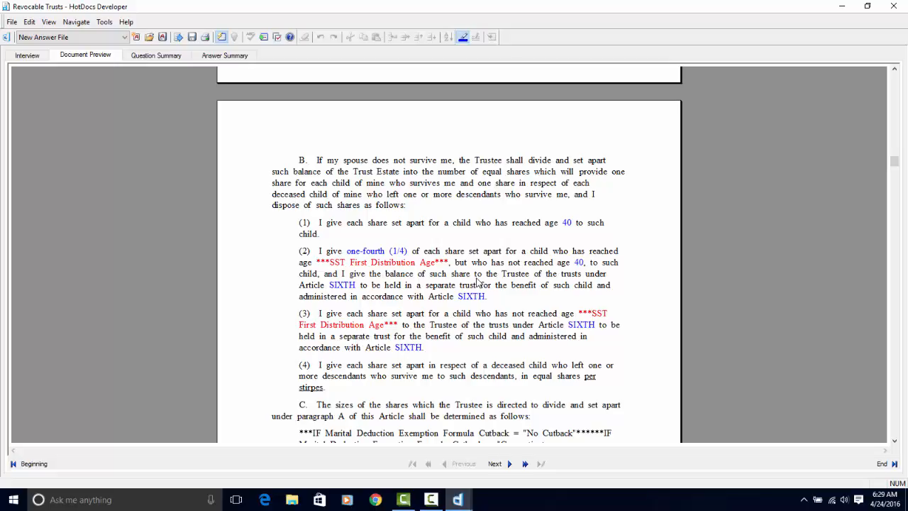
scroll(478, 282, "down", 3)
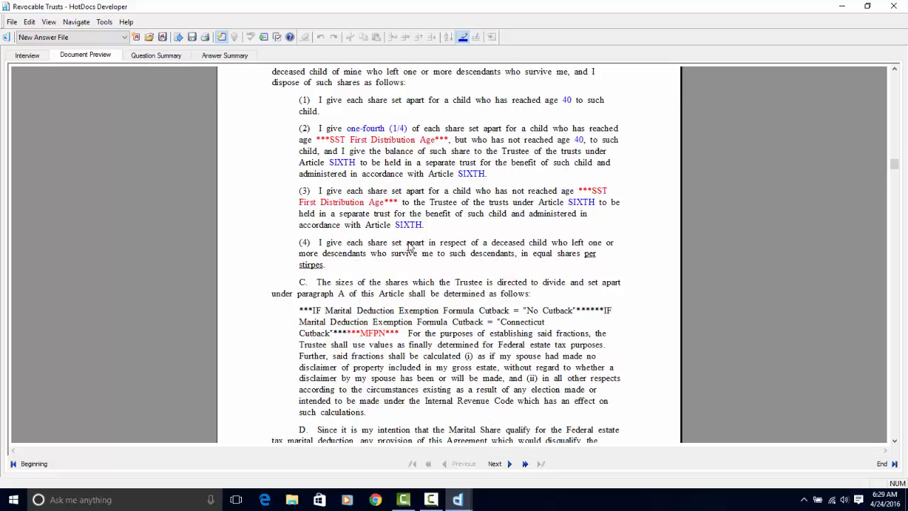
scroll(409, 246, "down", 20)
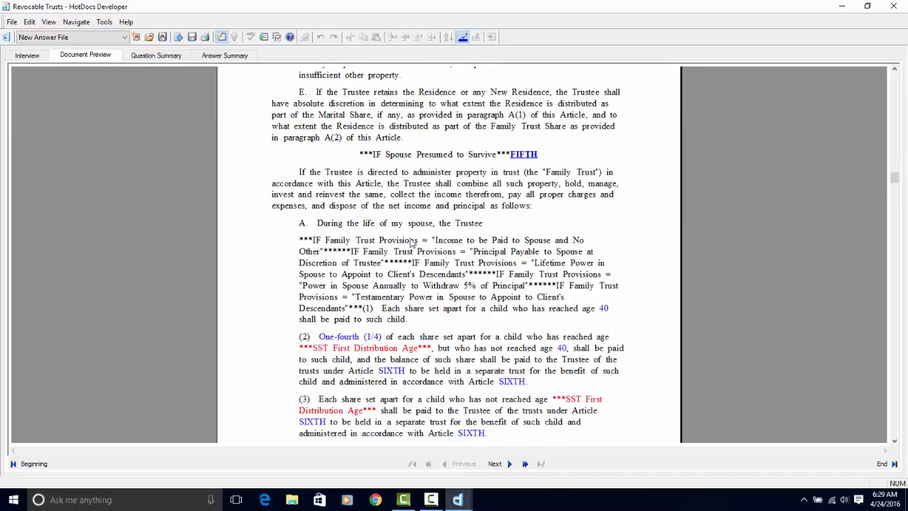
scroll(410, 241, "down", 3)
scroll(410, 241, "up", 4)
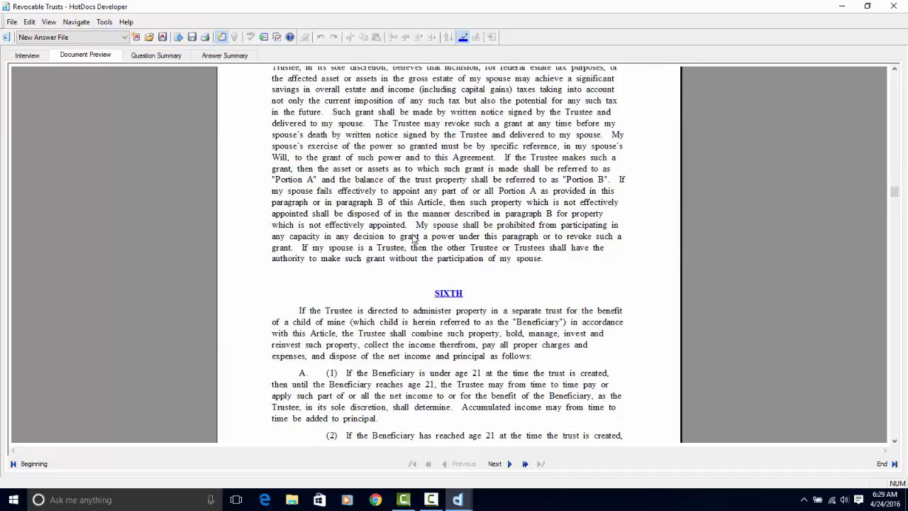
scroll(410, 241, "down", 10)
scroll(410, 241, "up", 1)
scroll(411, 239, "up", 9)
scroll(411, 239, "down", 9)
scroll(411, 239, "up", 3)
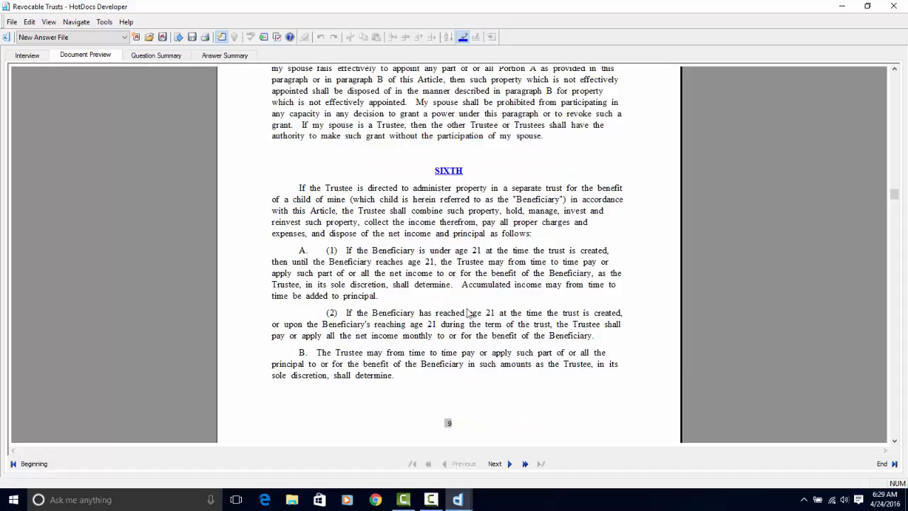
scroll(453, 314, "down", 18)
scroll(454, 314, "down", 20)
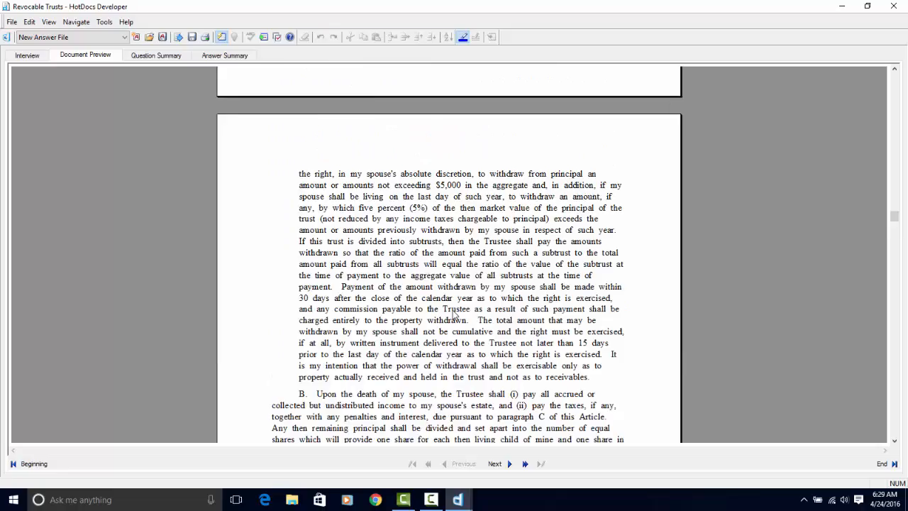
scroll(454, 314, "down", 18)
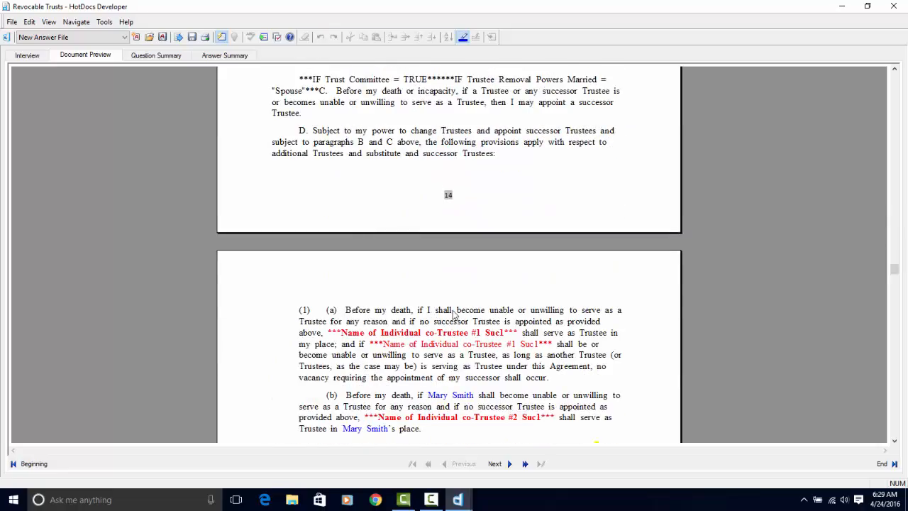
scroll(454, 315, "up", 7)
scroll(453, 315, "down", 3)
scroll(465, 360, "down", 10)
scroll(428, 241, "down", 14)
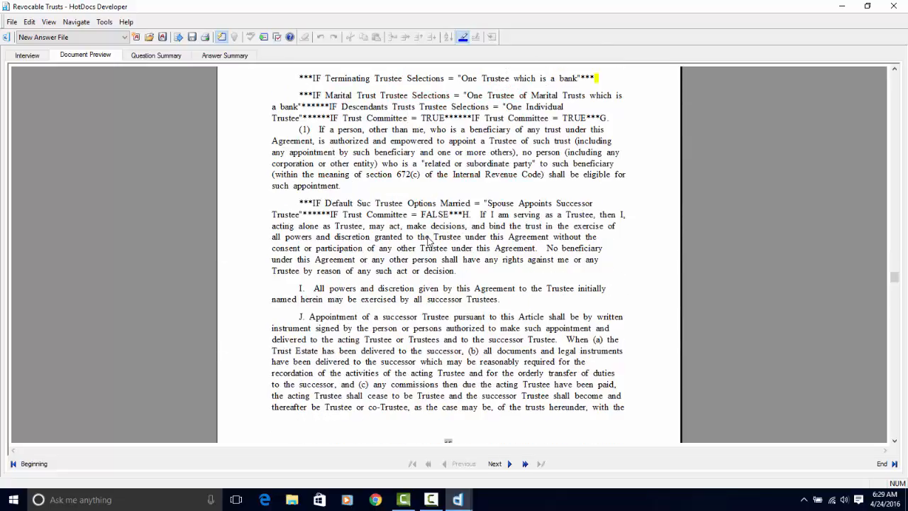
scroll(430, 239, "up", 17)
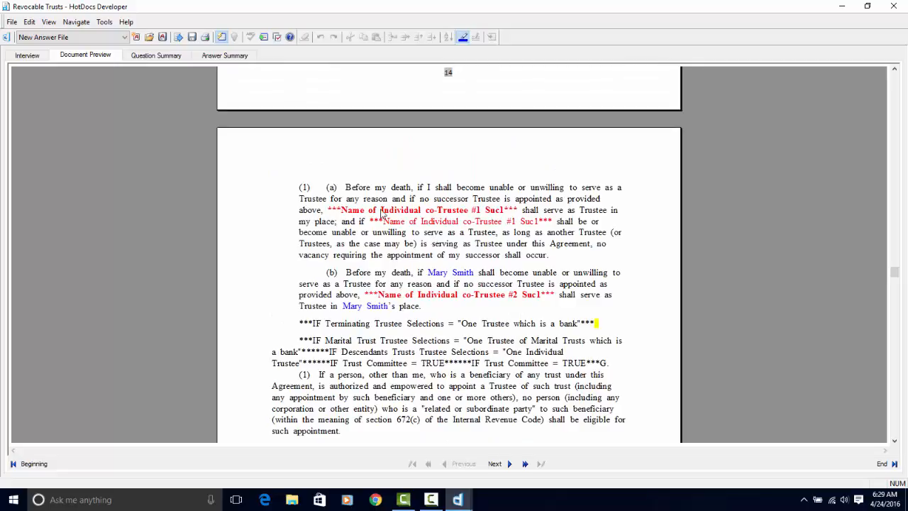
scroll(411, 215, "down", 15)
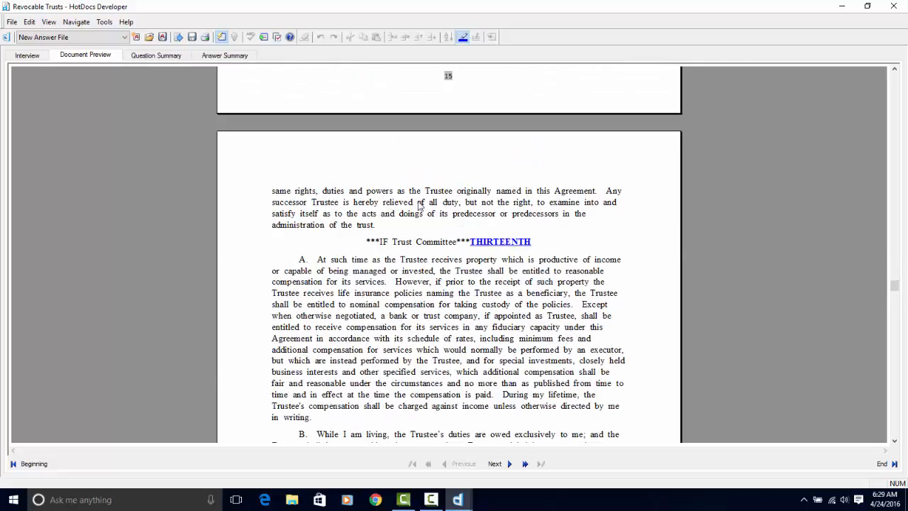
scroll(419, 204, "down", 15)
scroll(419, 204, "up", 7)
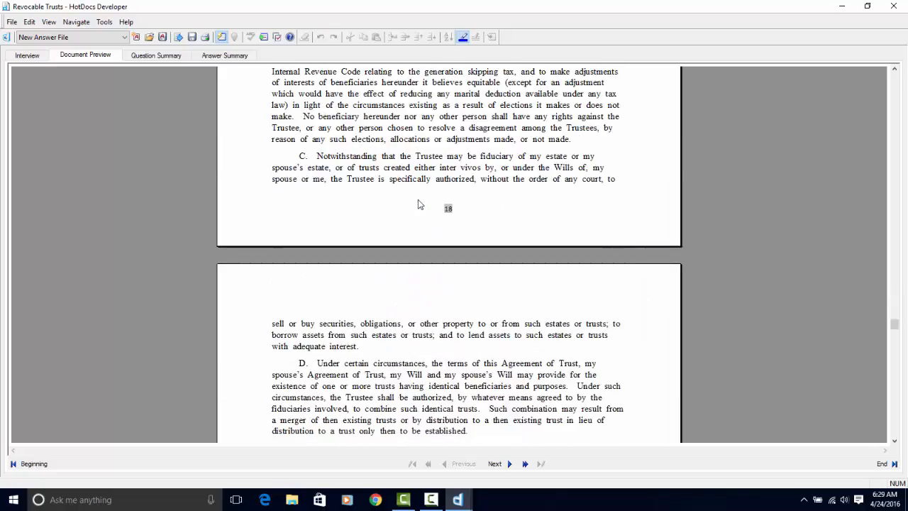
scroll(418, 205, "down", 7)
scroll(420, 205, "up", 2)
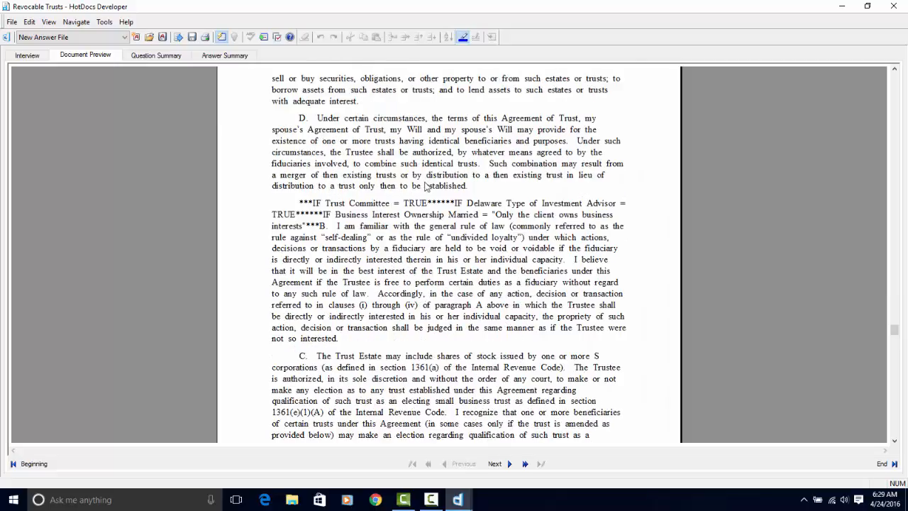
scroll(440, 207, "down", 15)
scroll(459, 212, "up", 10)
scroll(459, 212, "up", 2)
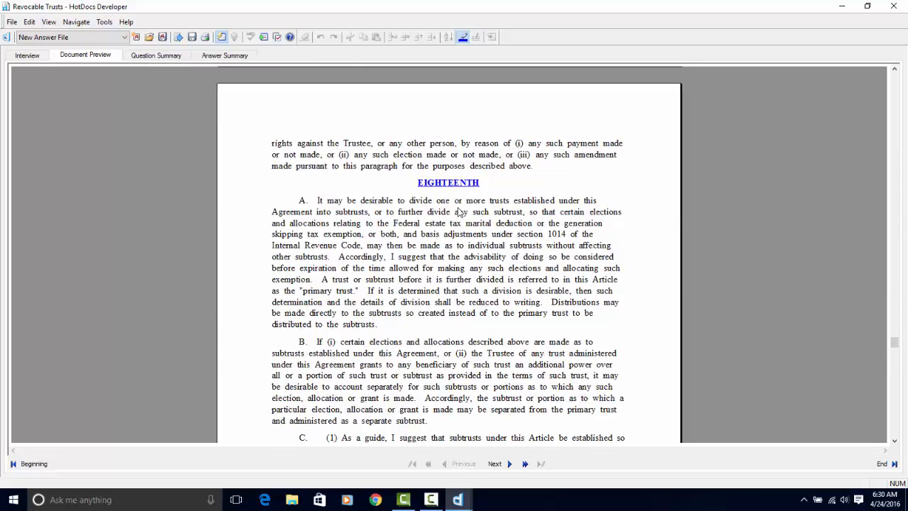
scroll(458, 212, "down", 15)
scroll(457, 210, "down", 20)
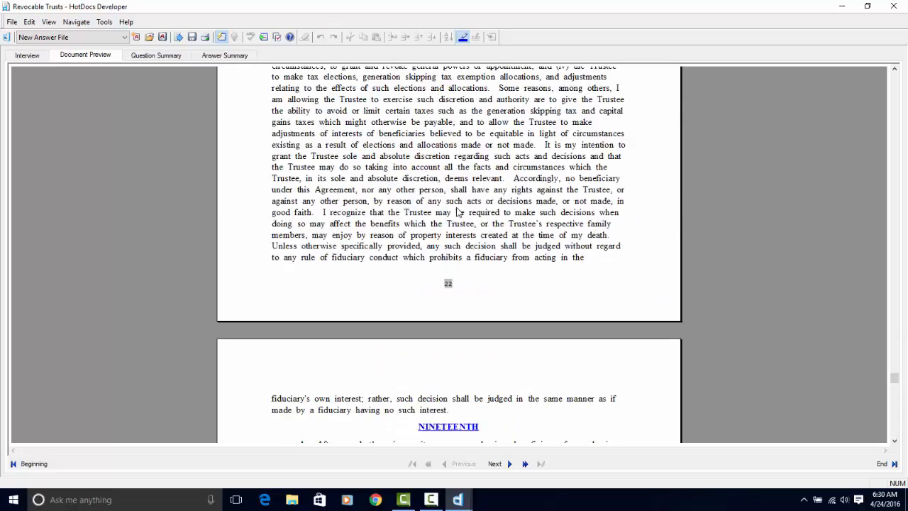
scroll(458, 211, "up", 20)
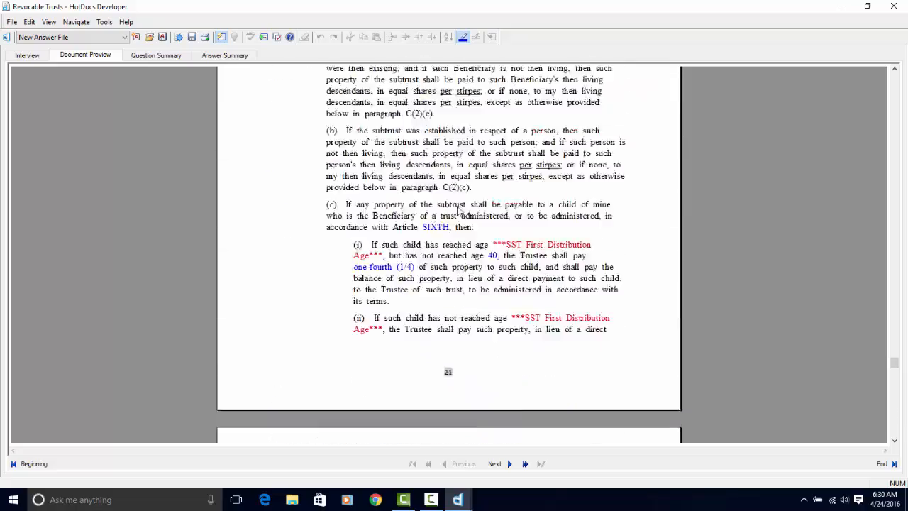
scroll(458, 207, "up", 20)
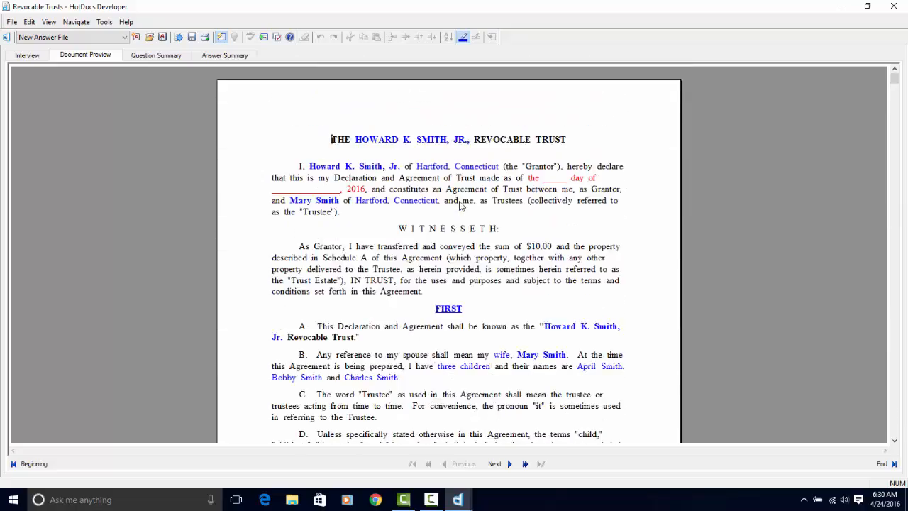
scroll(458, 207, "down", 12)
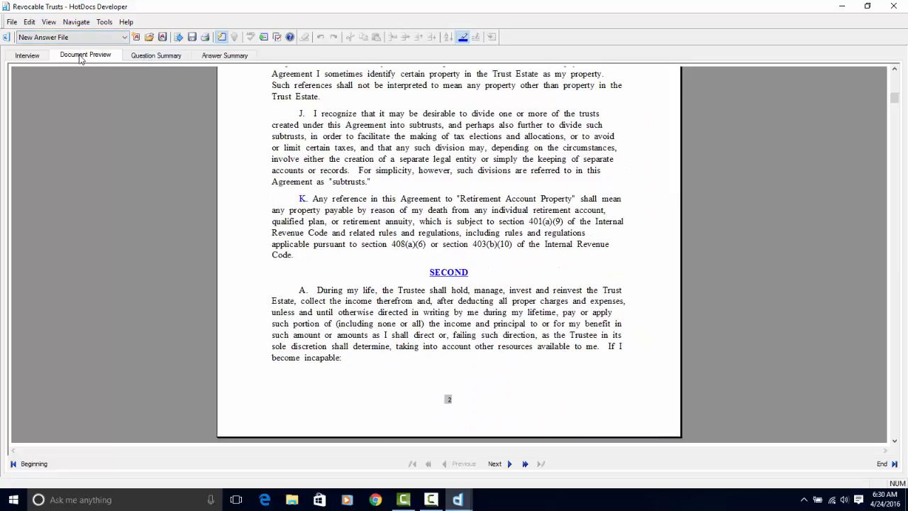
Review the trust preview around paragraphs J and K before heading back to the interview
scroll(458, 145, "down", 7)
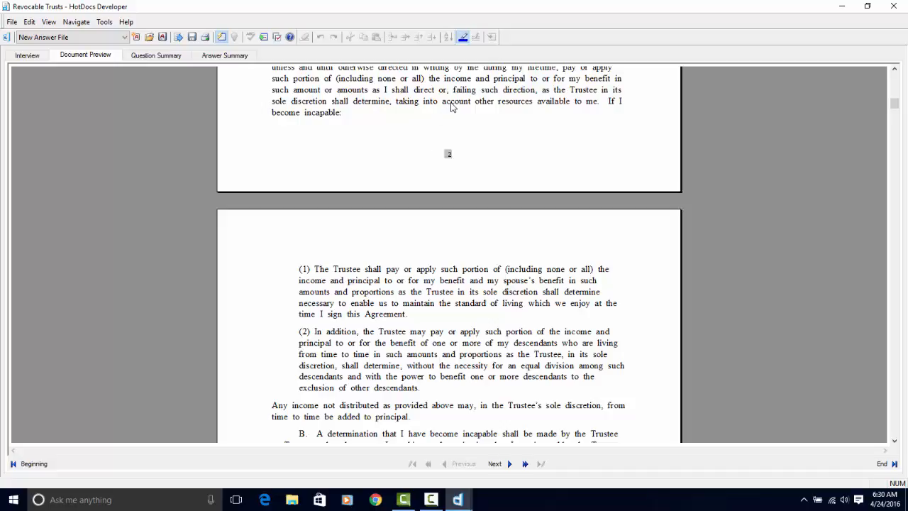
scroll(436, 113, "up", 3)
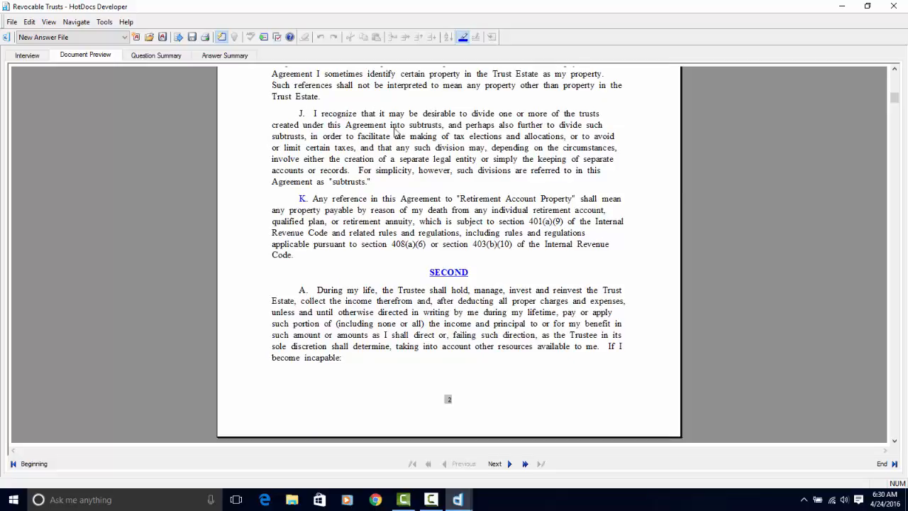
left_click_drag(377, 106, 423, 199)
left_click(572, 143)
scroll(493, 171, "up", 3)
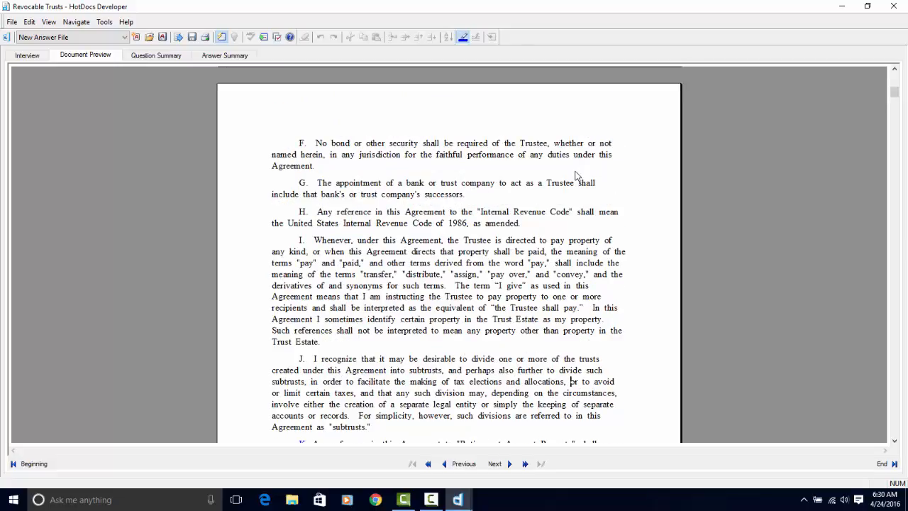
left_click(27, 55)
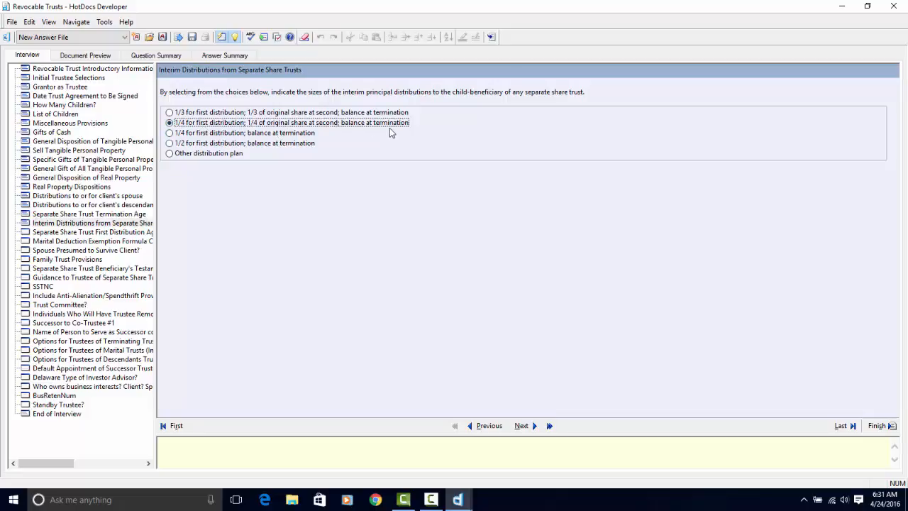
Answer 2 for the First Distribution Age question
left_click(479, 428)
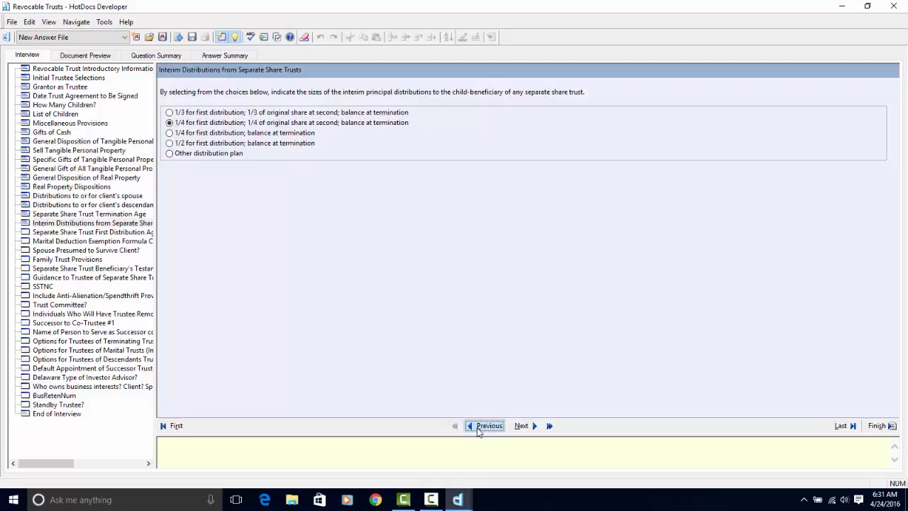
left_click(520, 426)
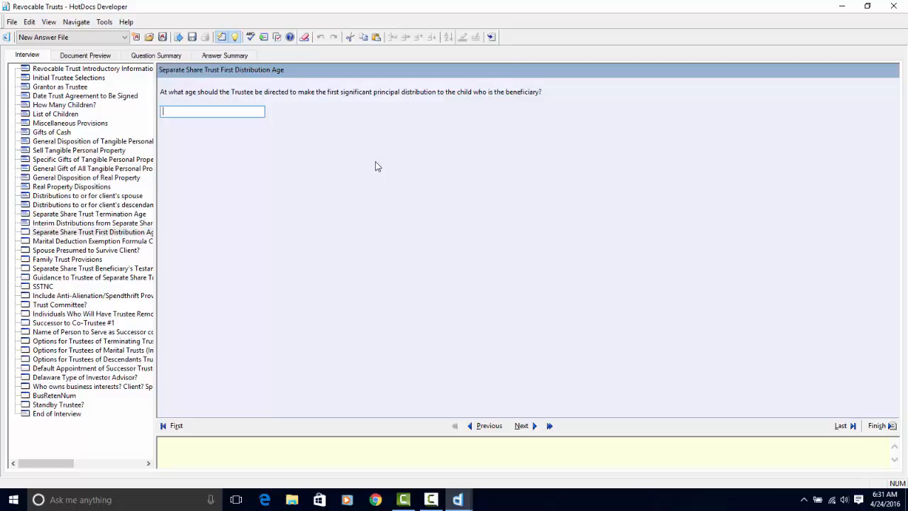
type("28")
key("Return")
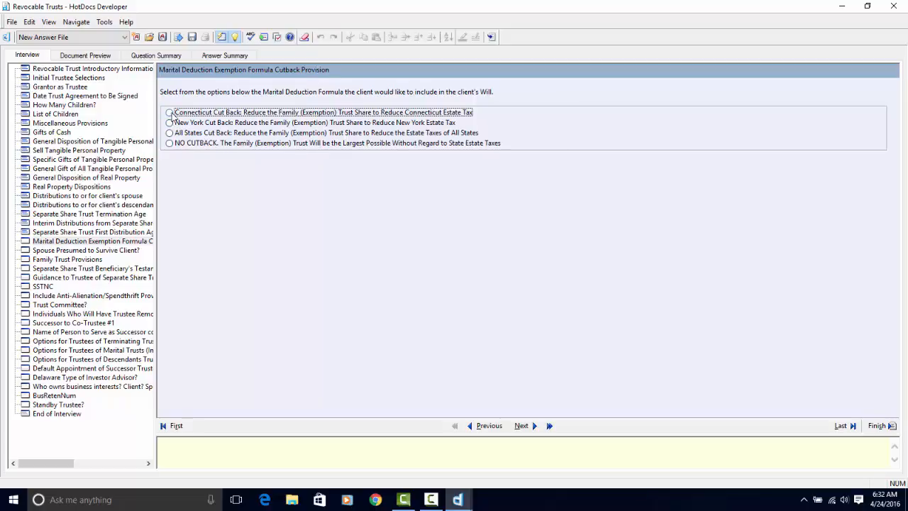
Choose the Connecticut Cut Back marital deduction formula and preview the document
left_click(174, 117)
left_click(521, 426)
left_click(85, 55)
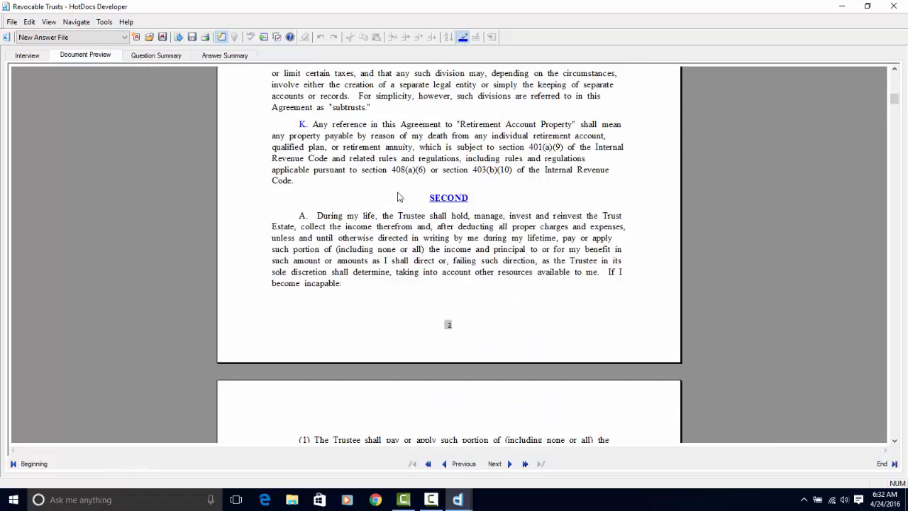
scroll(438, 149, "down", 15)
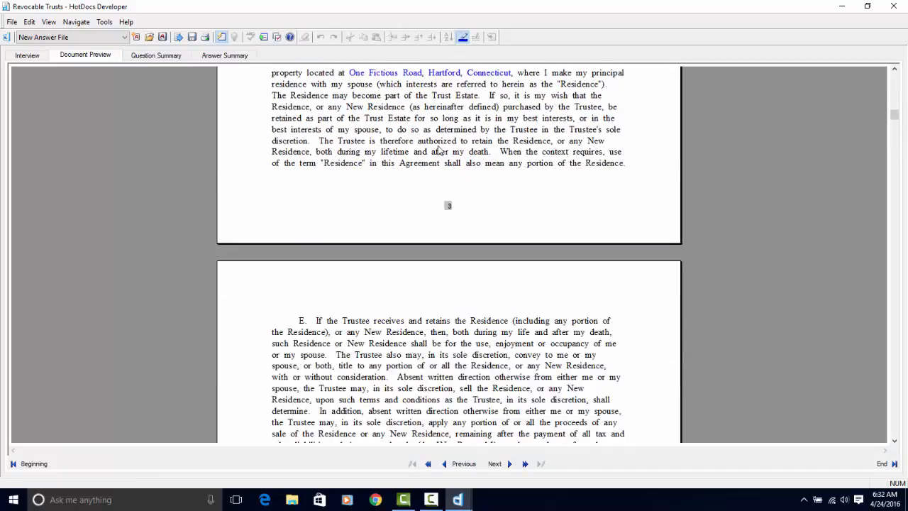
scroll(438, 150, "down", 20)
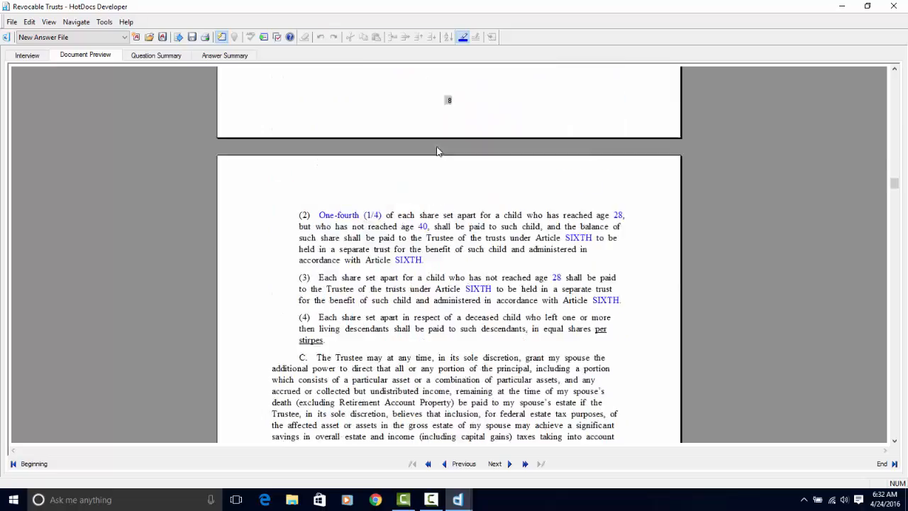
scroll(438, 147, "up", 20)
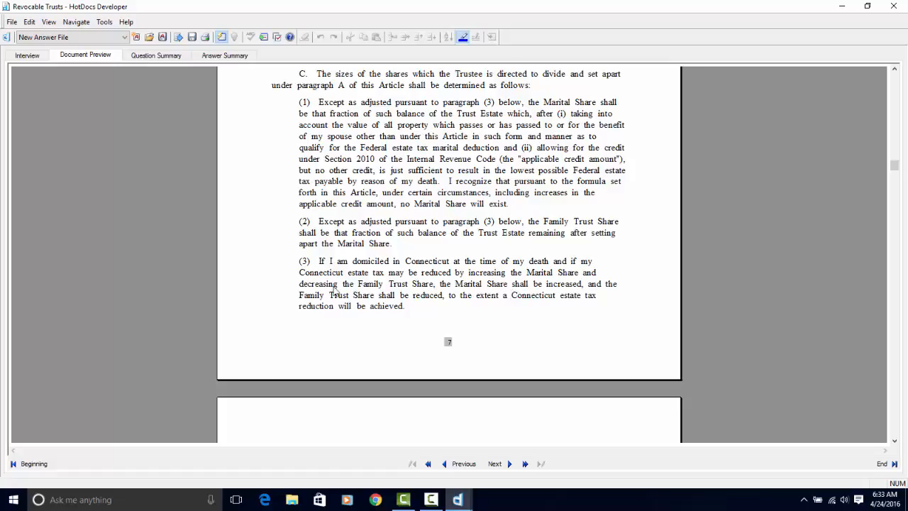
Add Family Trust provisions (5), (6) and (7) for the spouse's withdrawal and appointment powers, keeping (4)
left_click(26, 55)
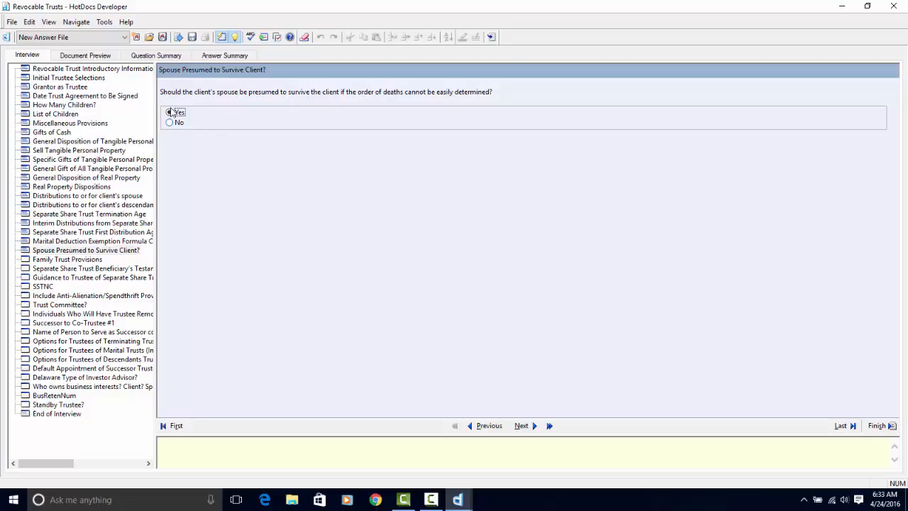
left_click(523, 428)
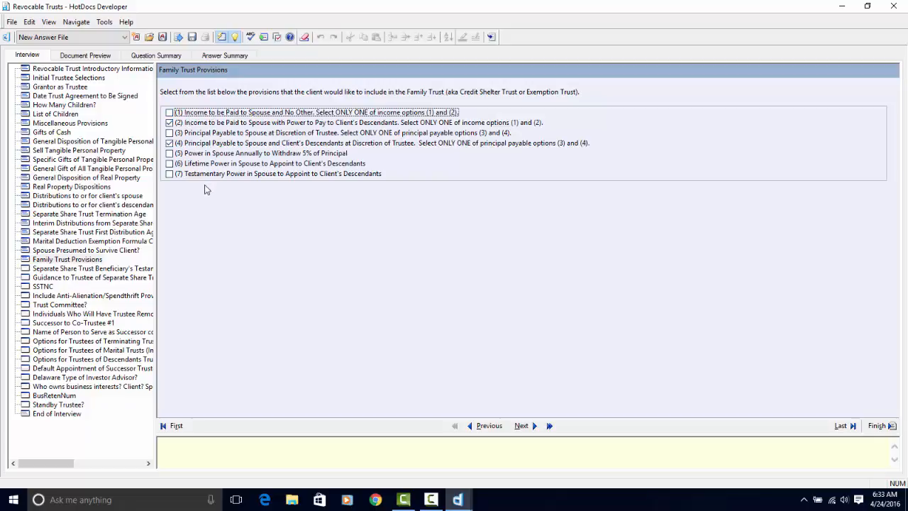
left_click(170, 141)
left_click(170, 142)
left_click(169, 153)
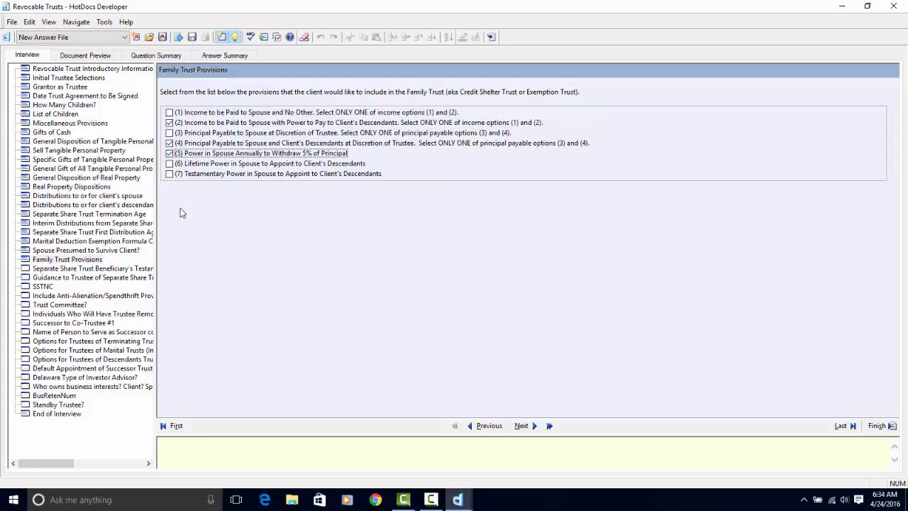
left_click(169, 164)
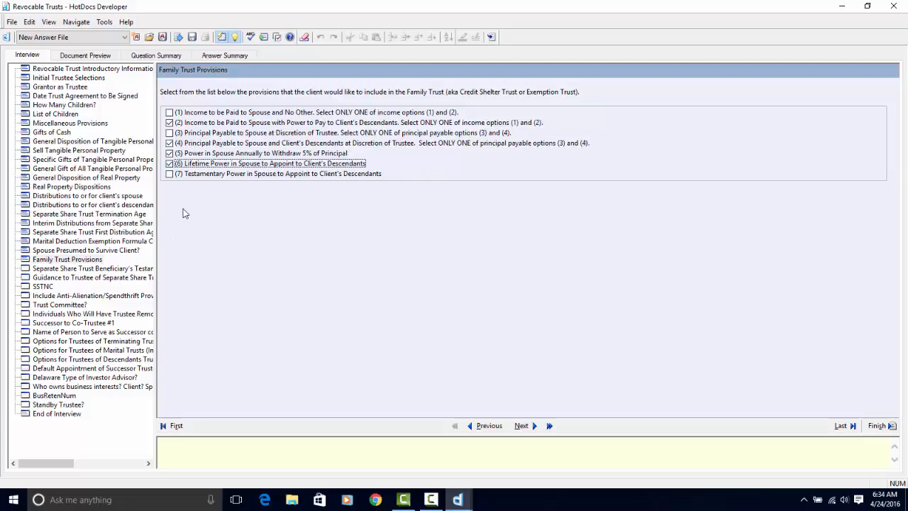
left_click(170, 174)
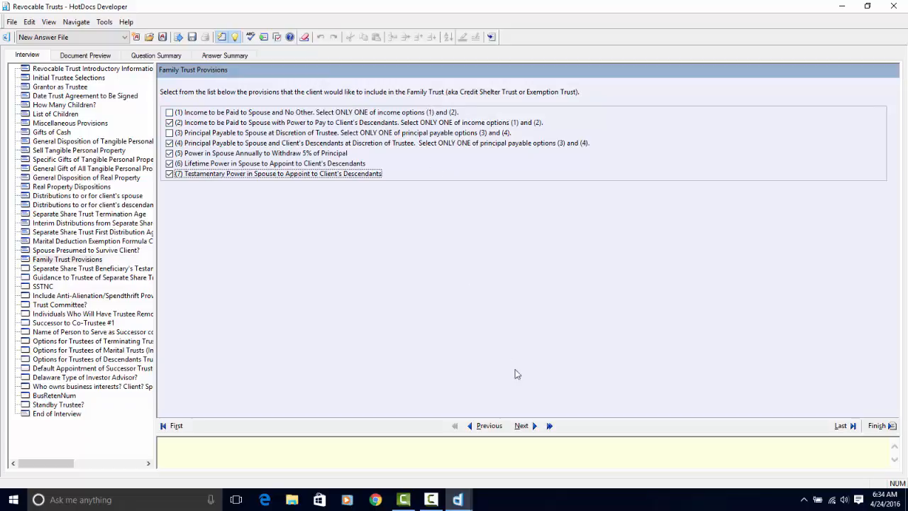
Answer Yes to granting the beneficiary a testamentary limited power of appointment
left_click(542, 429)
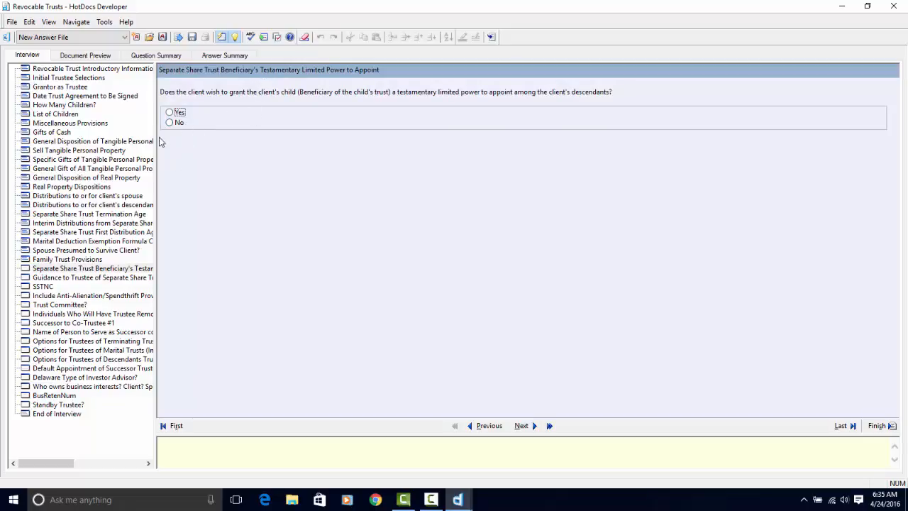
left_click(169, 112)
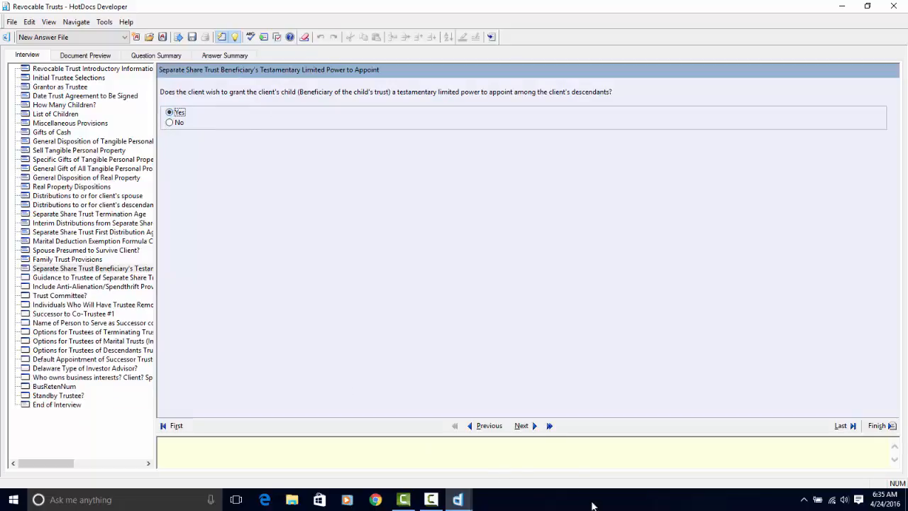
left_click(535, 427)
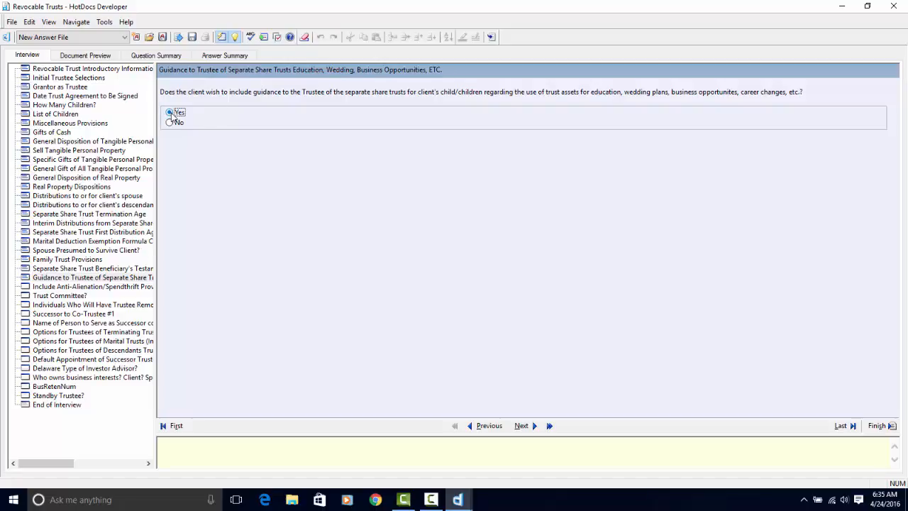
left_click(93, 54)
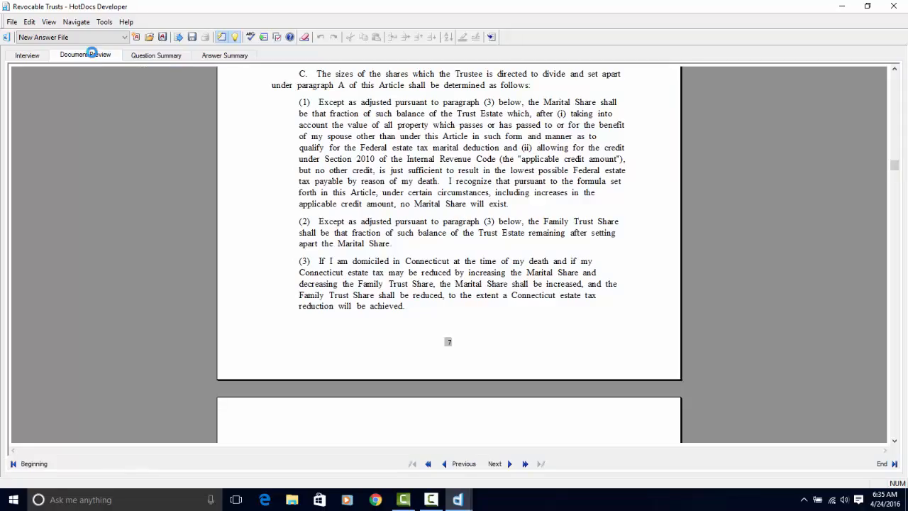
scroll(458, 261, "down", 5)
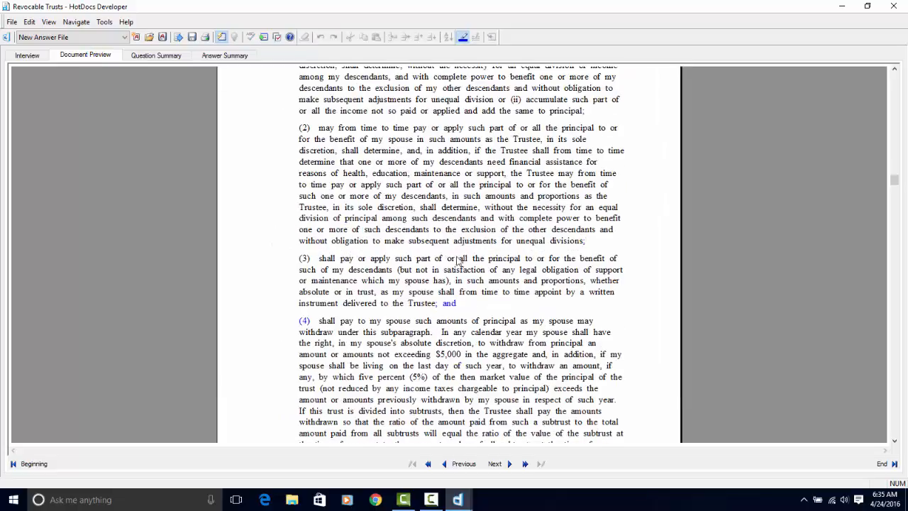
scroll(440, 245, "down", 15)
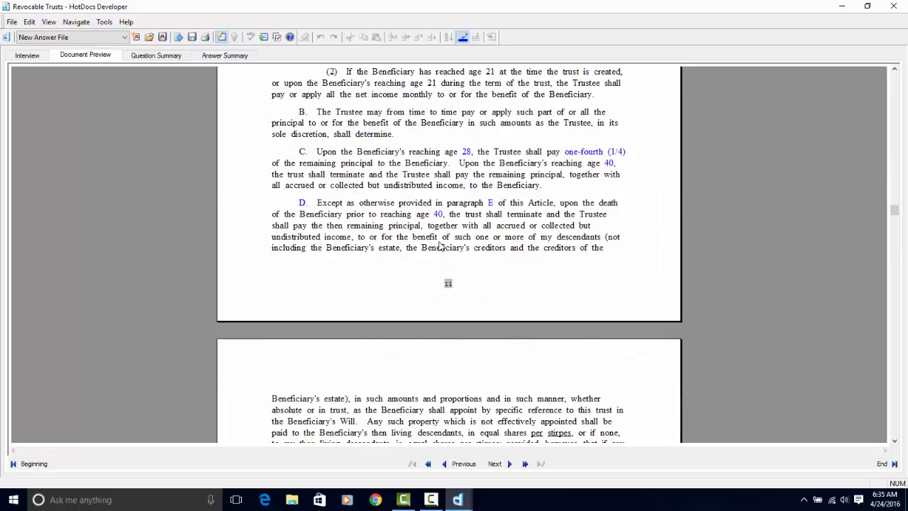
scroll(440, 245, "down", 5)
scroll(415, 244, "down", 3)
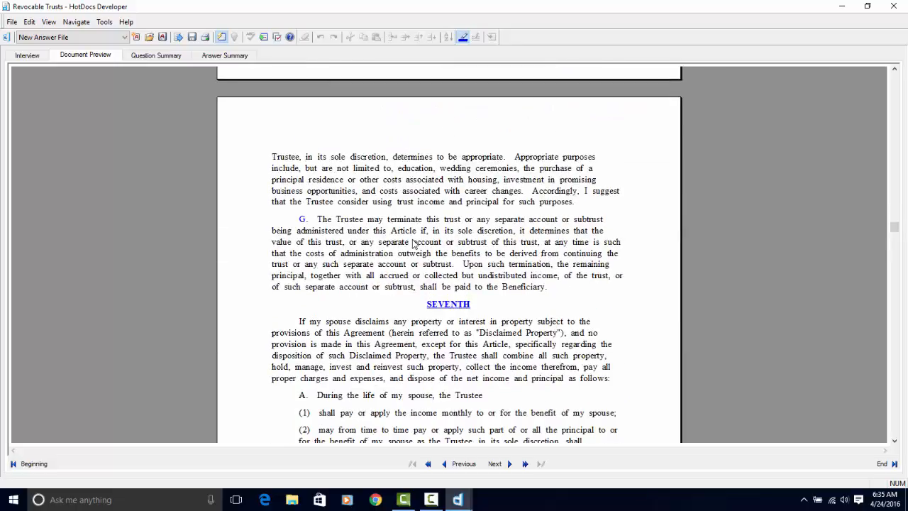
scroll(415, 245, "up", 3)
scroll(514, 422, "down", 3)
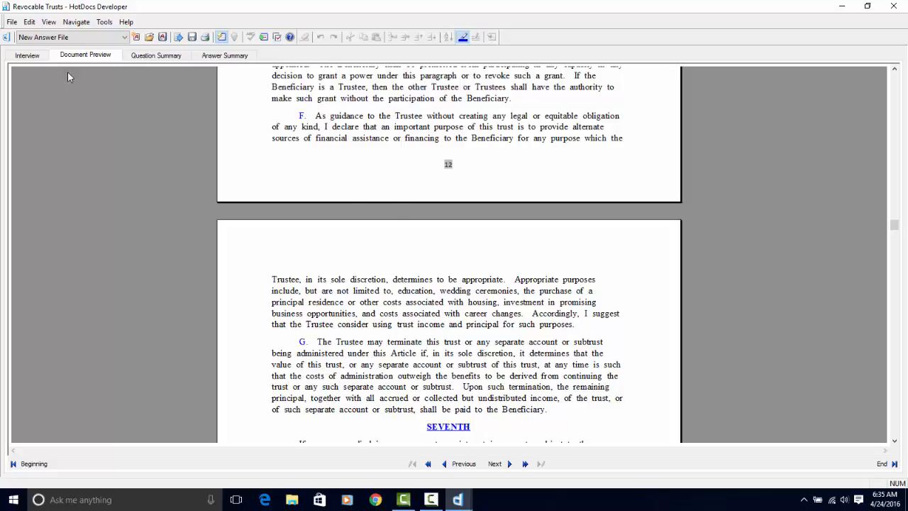
left_click(37, 56)
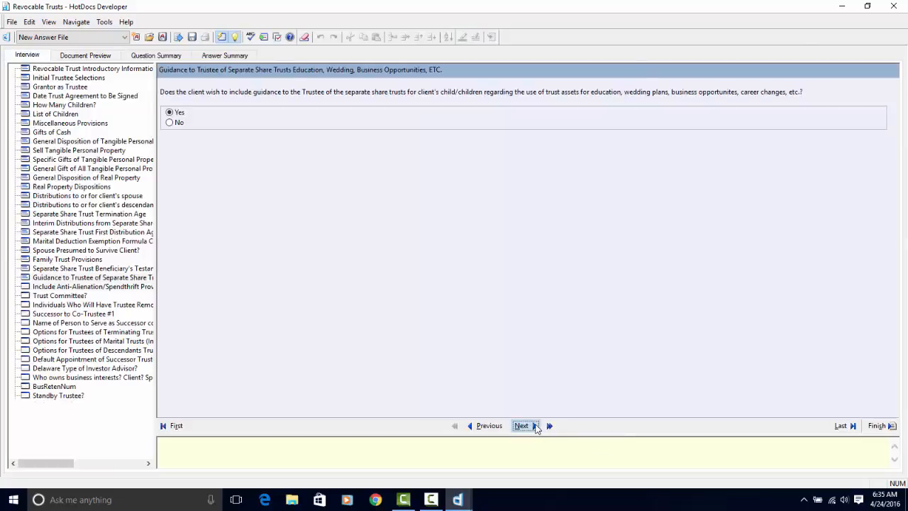
Answer No to the Anti-Alienation/Spendthrift provision question
left_click(523, 425)
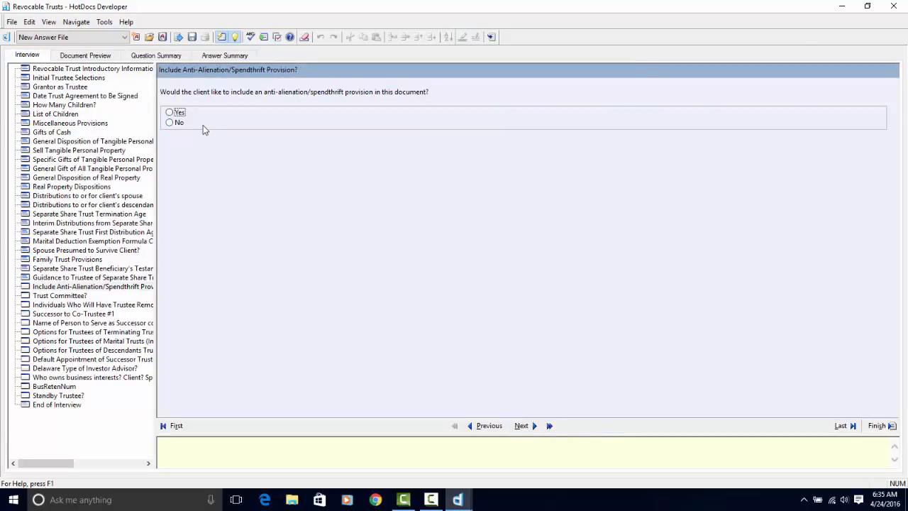
key("Down")
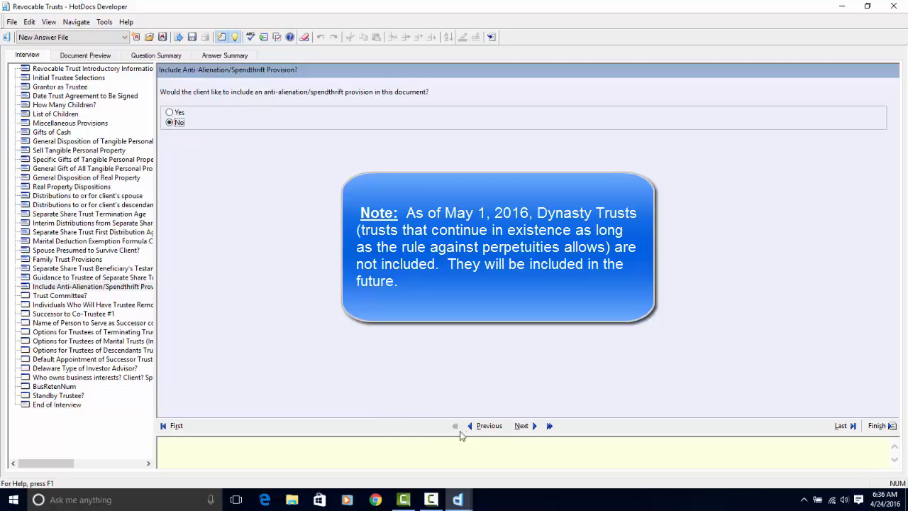
left_click(521, 425)
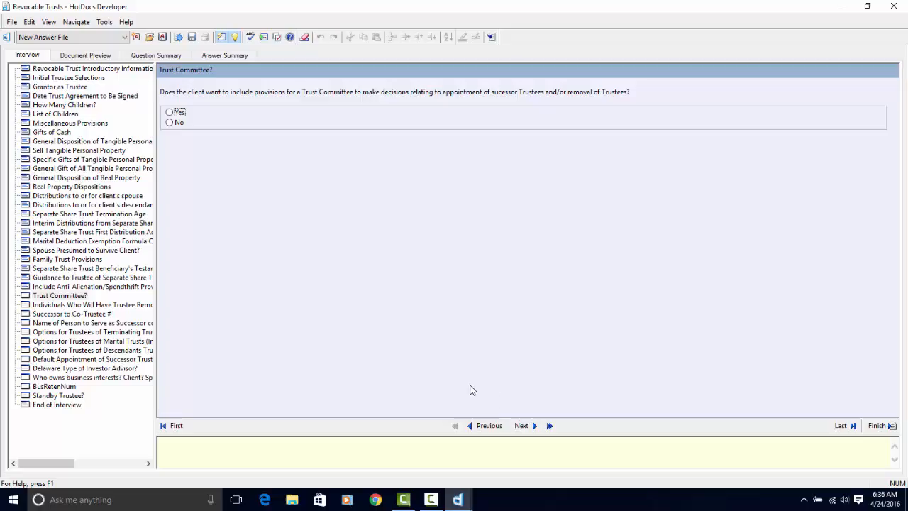
Decline a Trust Committee, give removal powers to Spouse or Adult Children, and preview the document
left_click(169, 123)
left_click(524, 426)
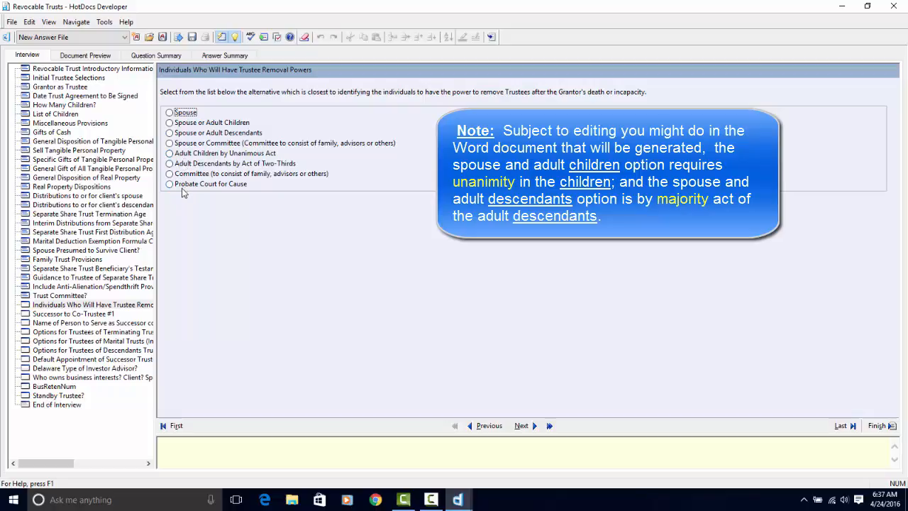
left_click(178, 124)
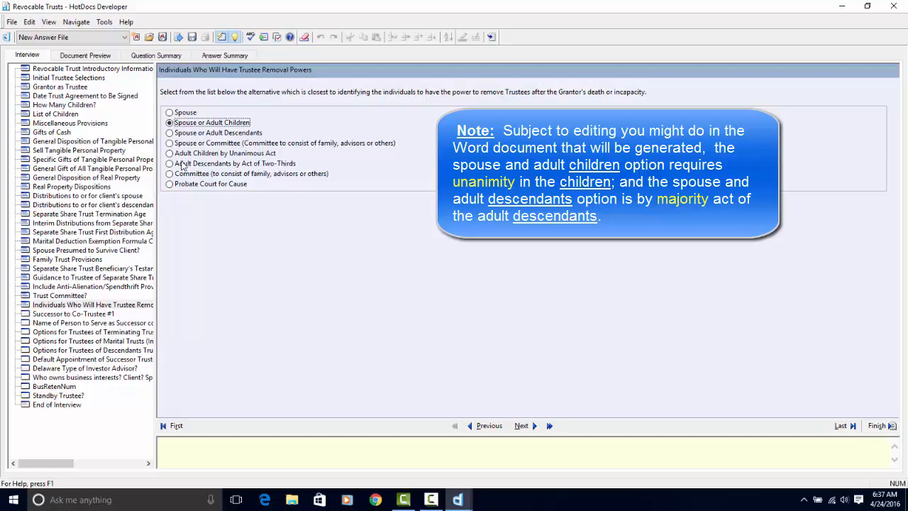
left_click(521, 425)
left_click(89, 55)
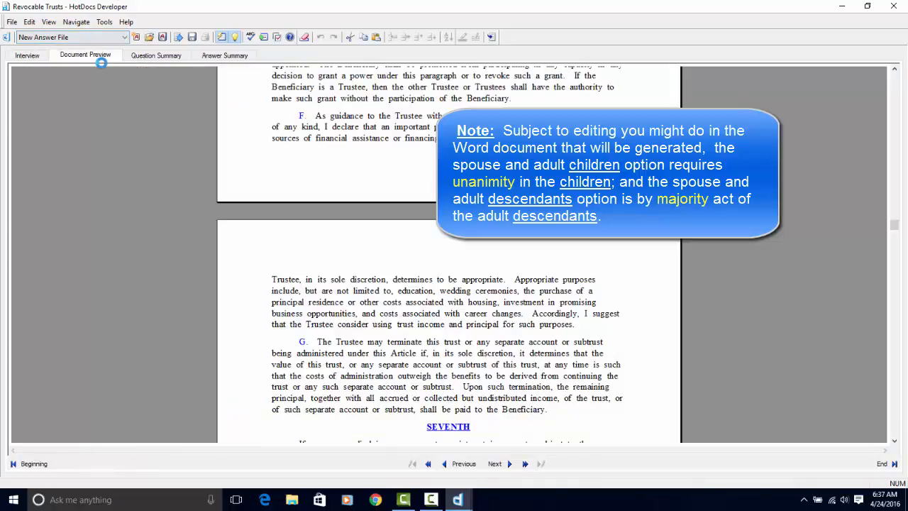
Change the trustee removal powers answer to Spouse or Committee
scroll(383, 202, "down", 15)
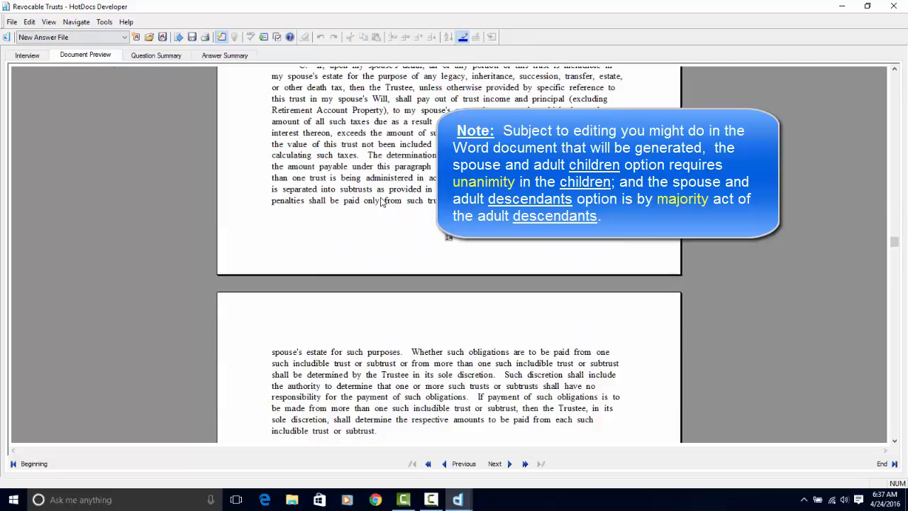
scroll(380, 202, "down", 10)
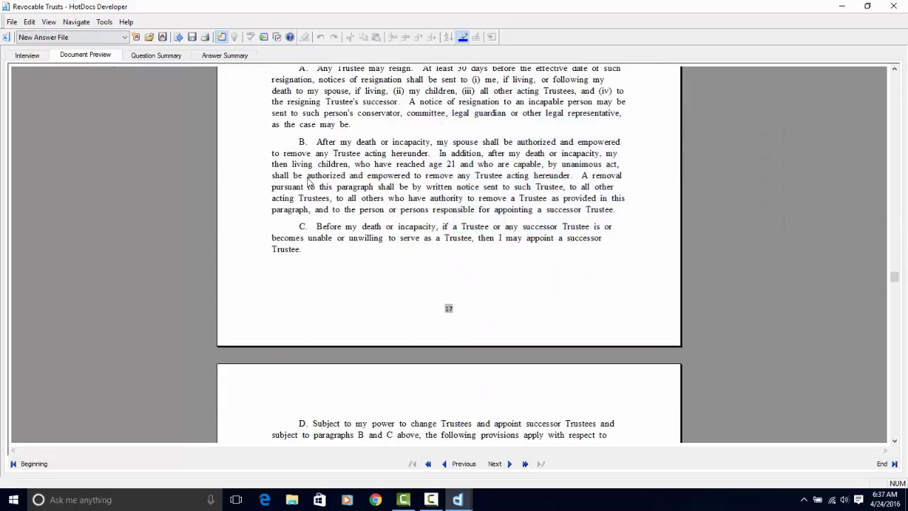
left_click(23, 56)
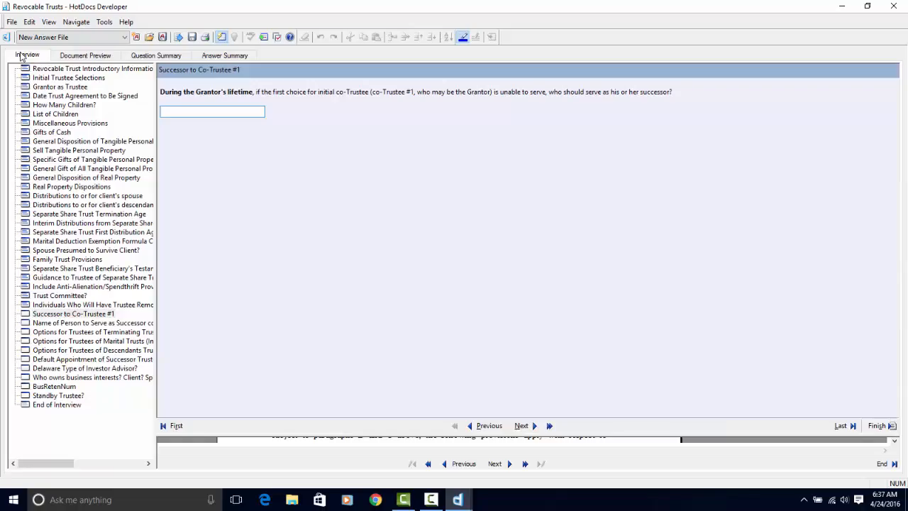
left_click(488, 425)
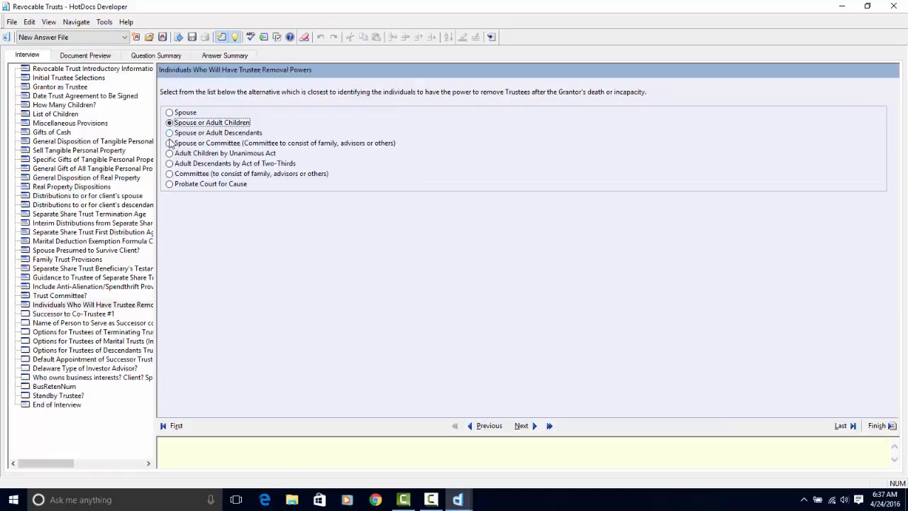
left_click(170, 143)
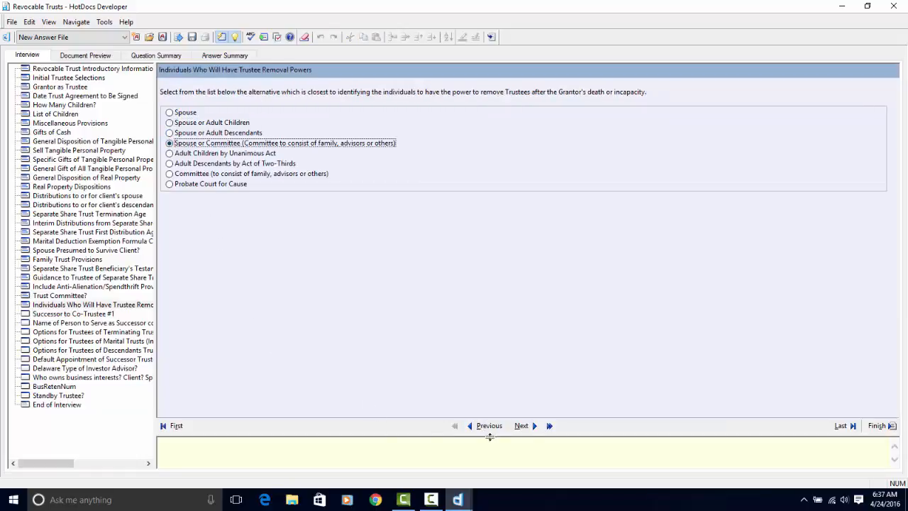
left_click(533, 428)
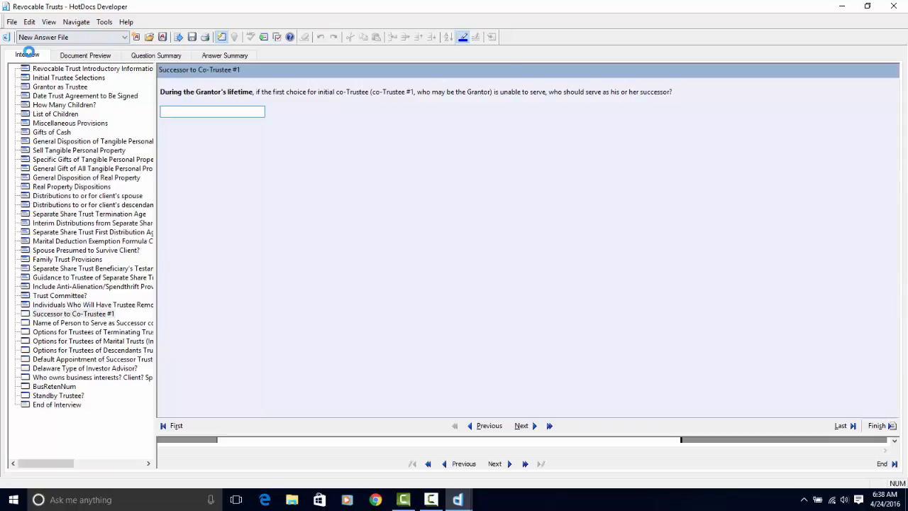
Revisit the Trust Committee question and set removal powers back to Spouse or Adult Children
left_click(27, 55)
left_click(488, 426)
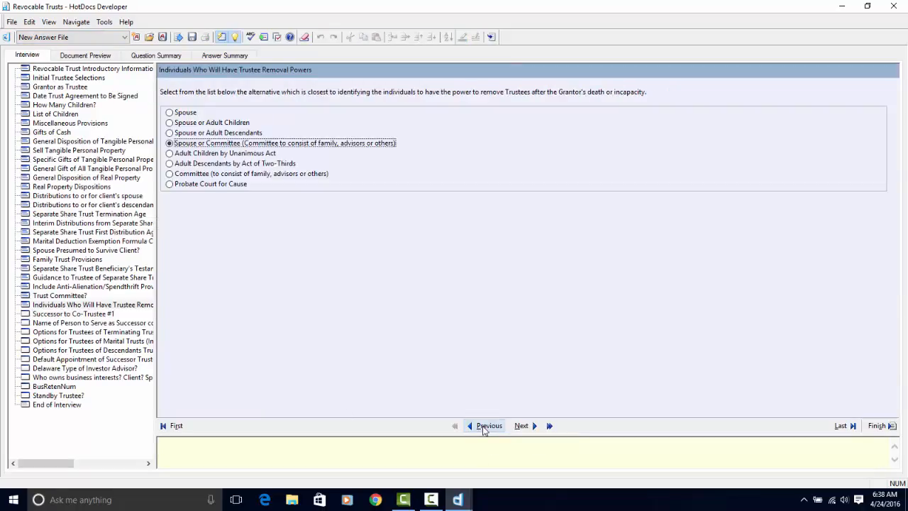
left_click(488, 426)
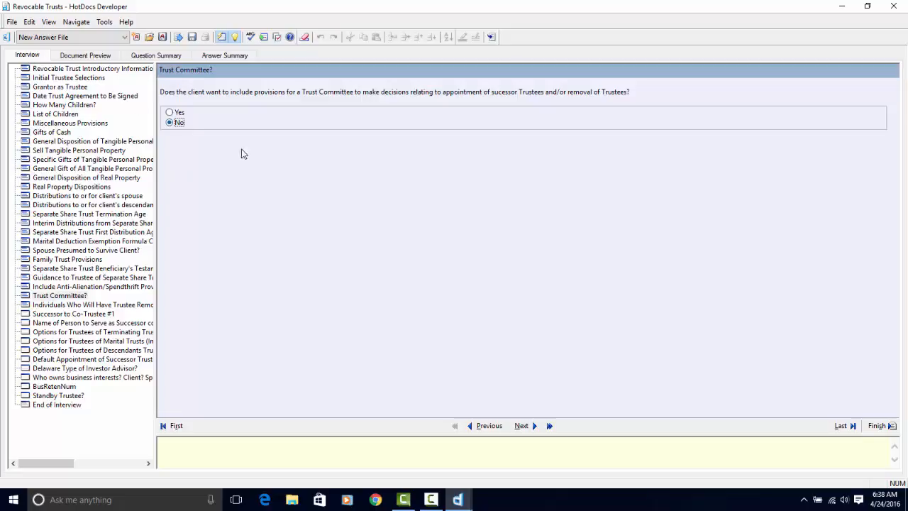
left_click(525, 426)
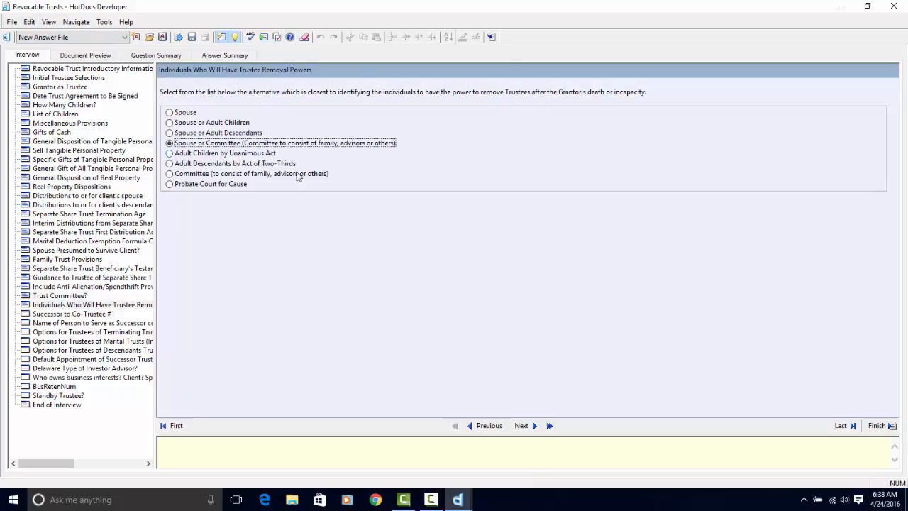
left_click(170, 124)
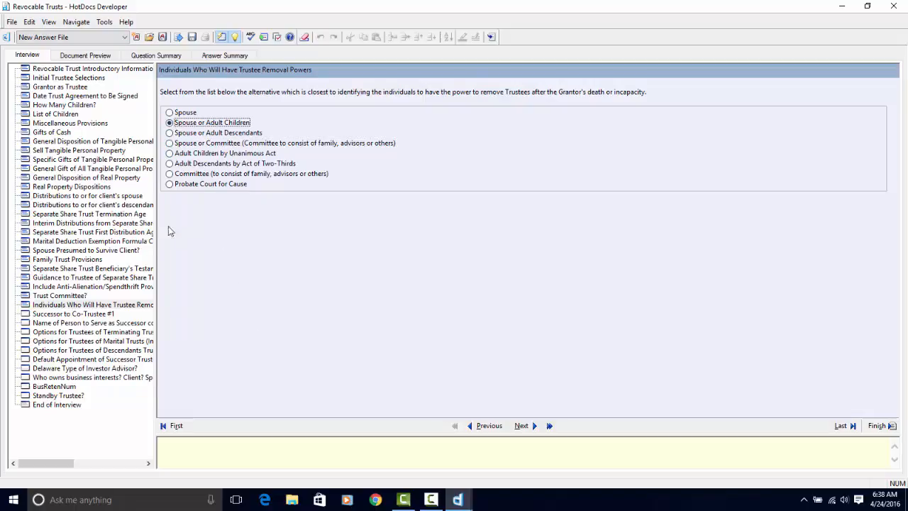
left_click(534, 427)
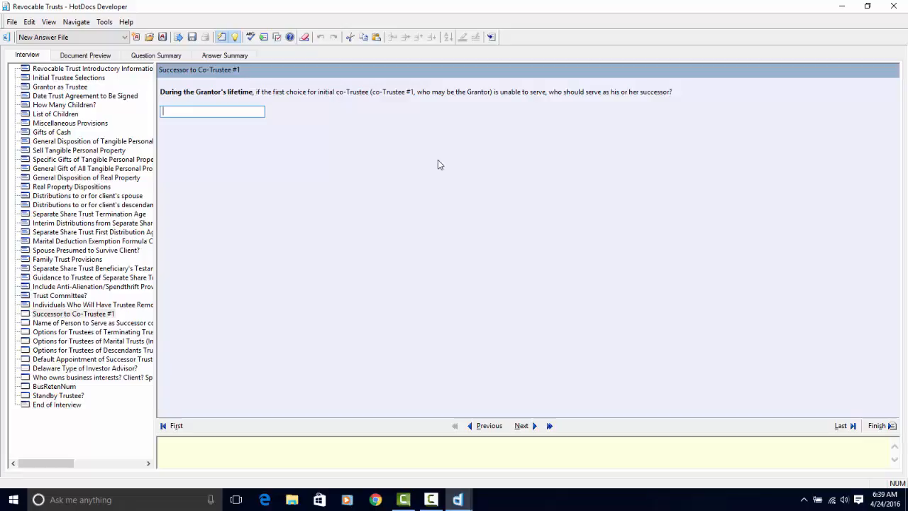
Browse the Answer Summary and Question Summary of the answers entered so far
left_click(219, 56)
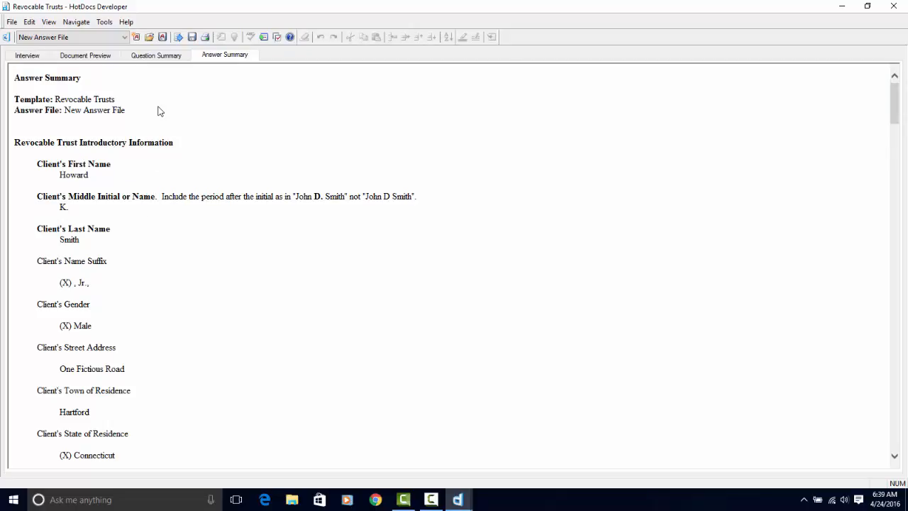
scroll(159, 113, "down", 3)
scroll(159, 113, "down", 15)
scroll(175, 97, "up", 13)
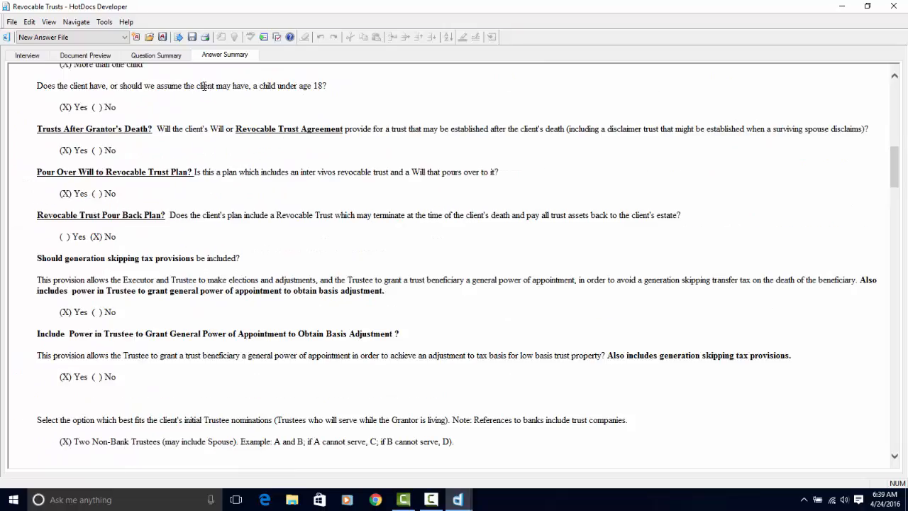
left_click(154, 57)
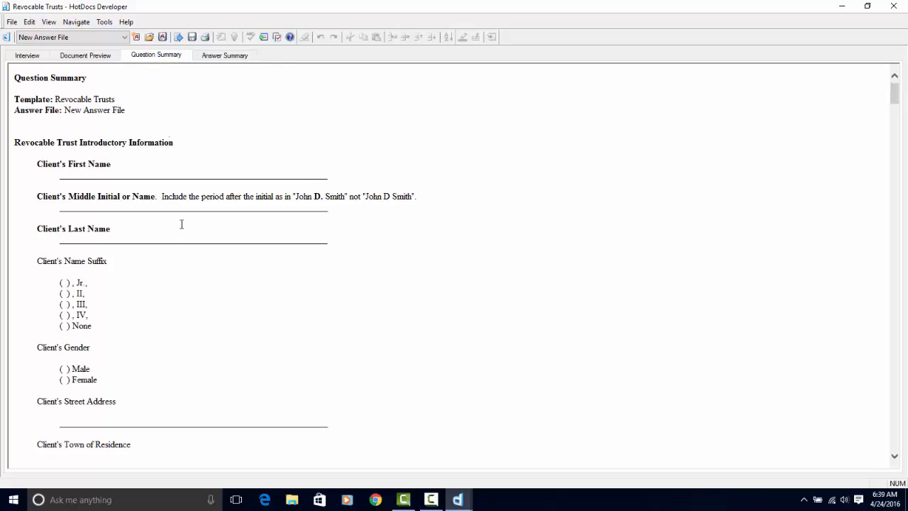
left_click(223, 57)
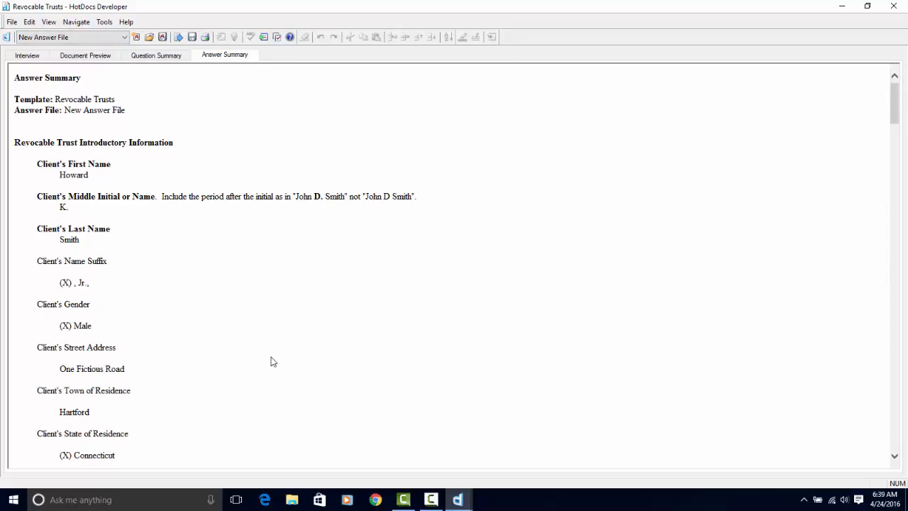
scroll(263, 354, "down", 10)
scroll(261, 352, "up", 10)
left_click(27, 55)
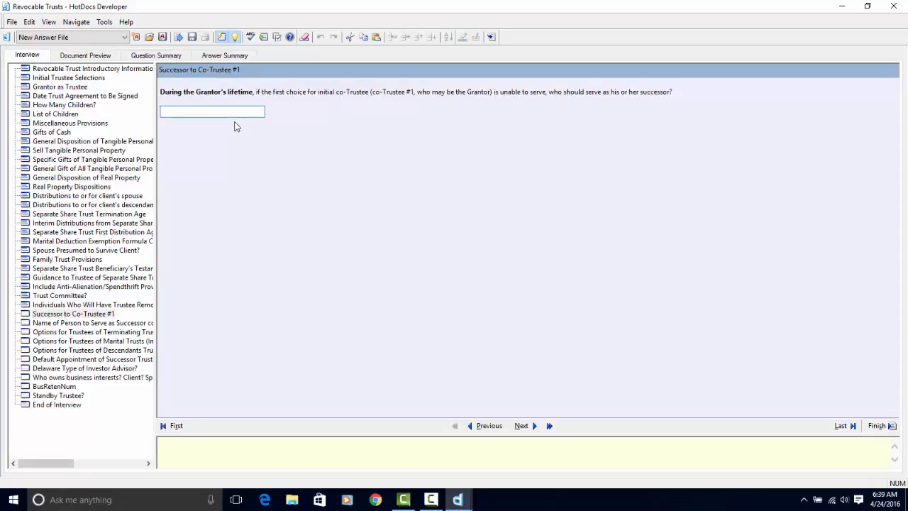
Enter the successor's name for both Successor to Co-Trustee questions
type("David Smith")
left_click(521, 426)
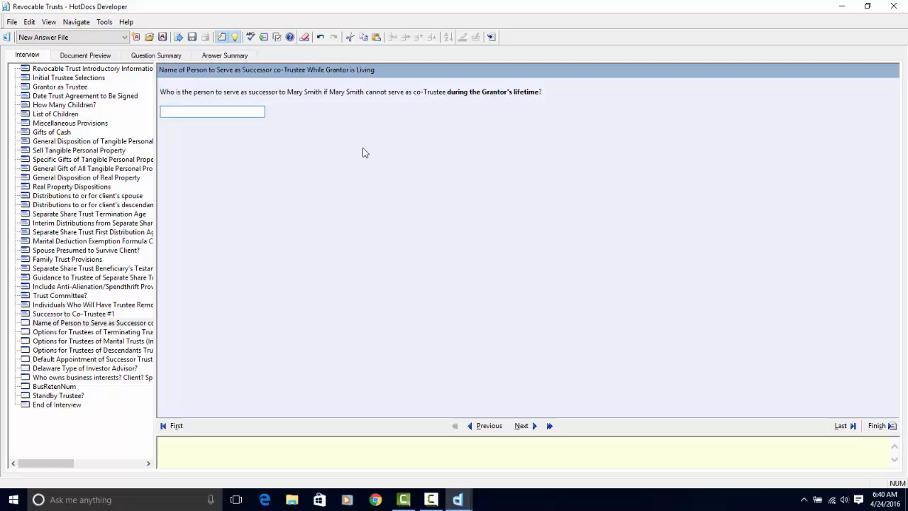
type("David Smith")
key("Return")
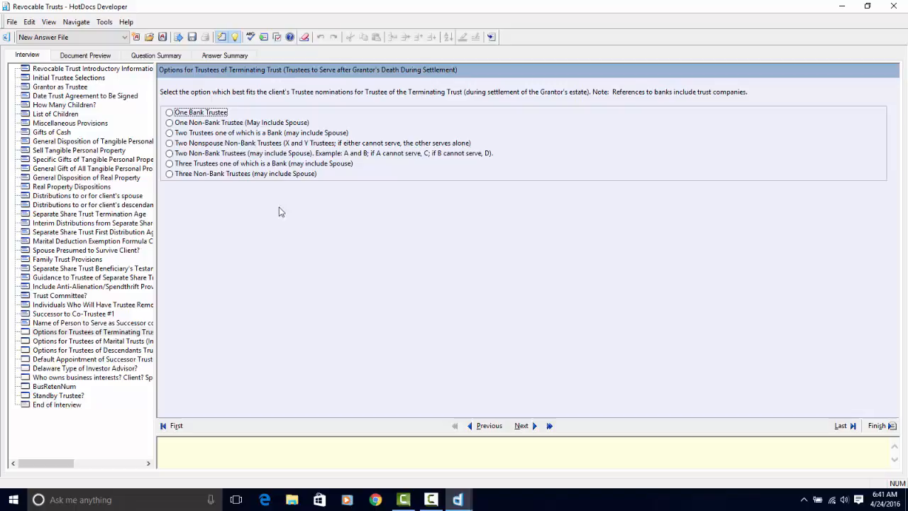
Choose One Non-Bank Trustee for the terminating trust and enter first- and second-choice trustee names
left_click(169, 122)
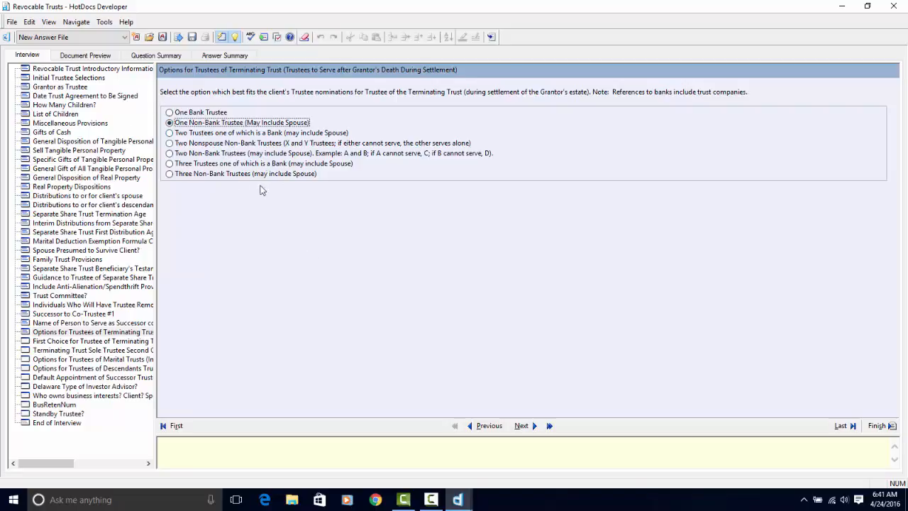
left_click(523, 425)
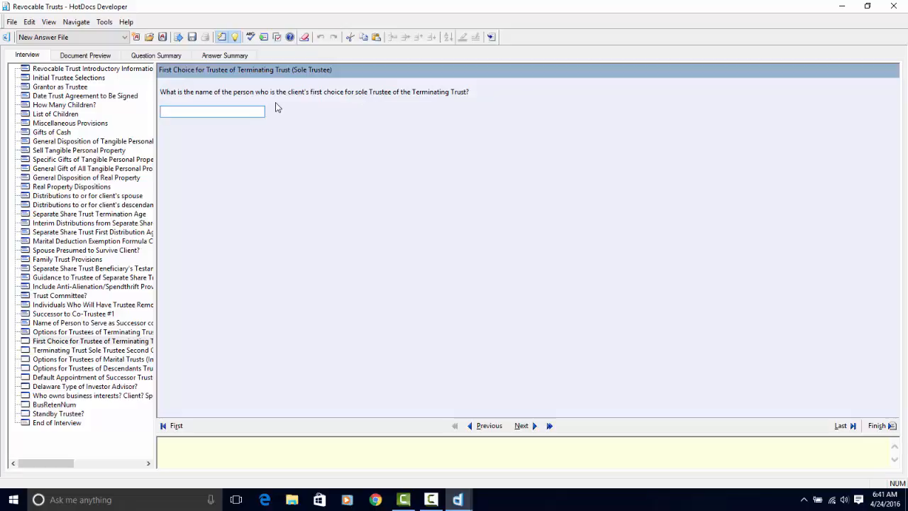
type("Mary S")
key("Return")
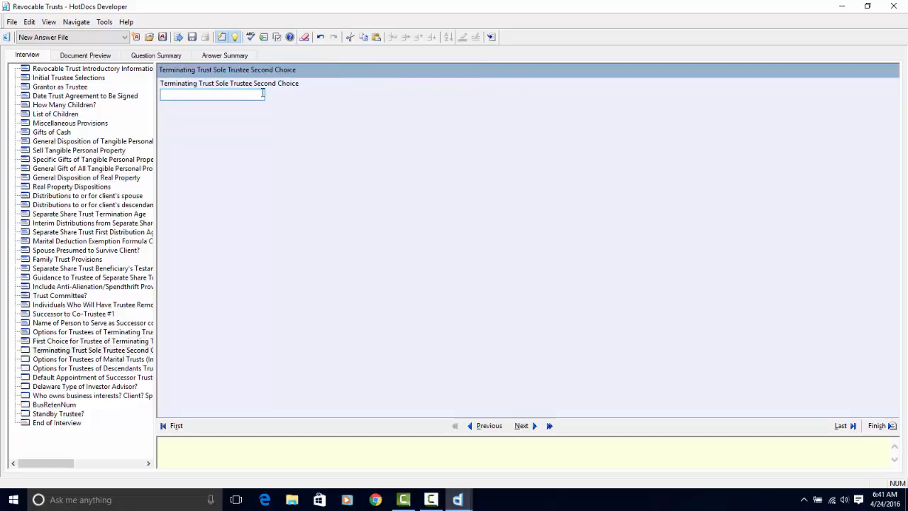
type("Davi")
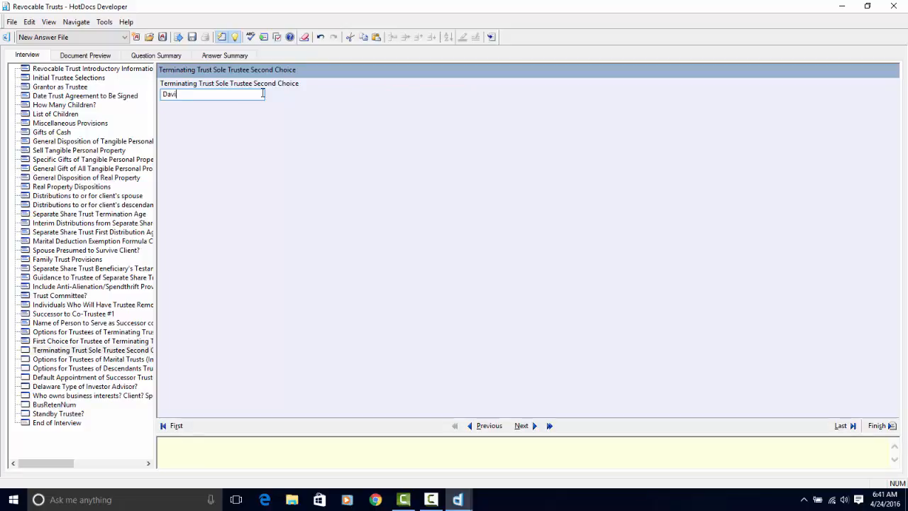
type("d Ssm")
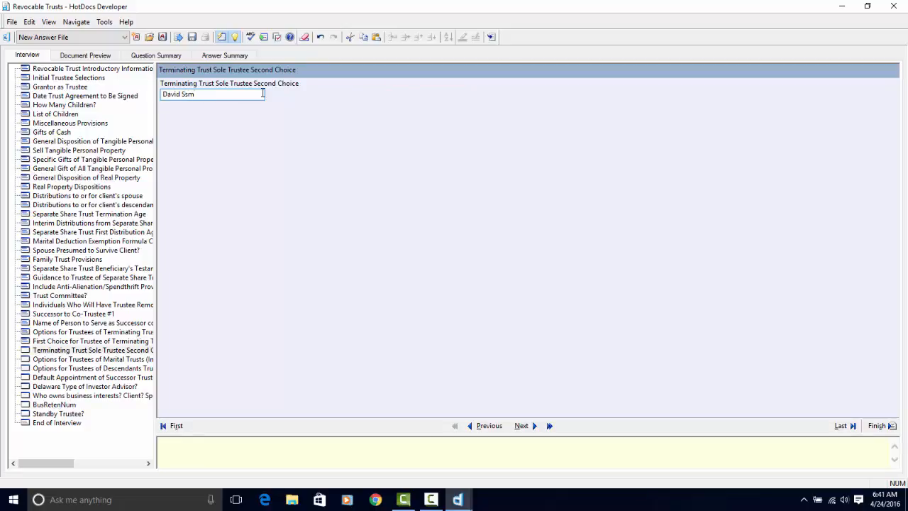
key("Return")
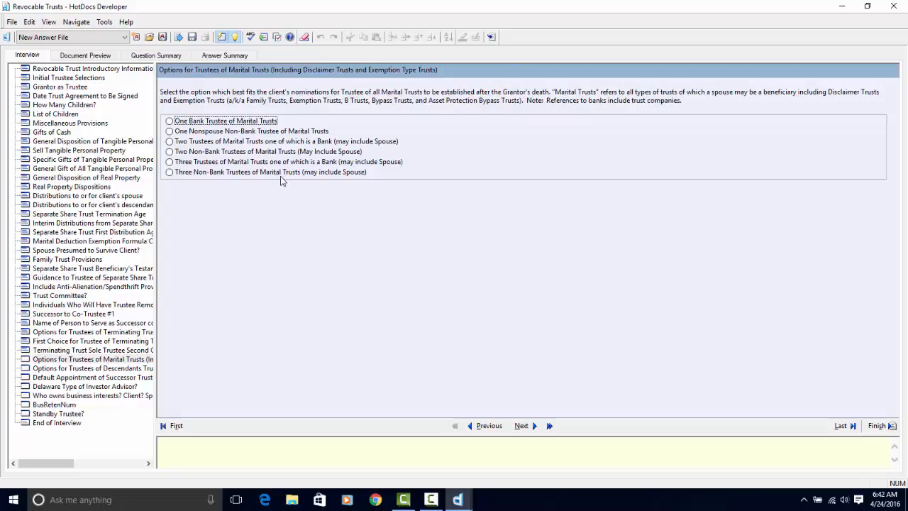
Choose Two Non-Bank Trustees for the marital trusts
left_click(170, 143)
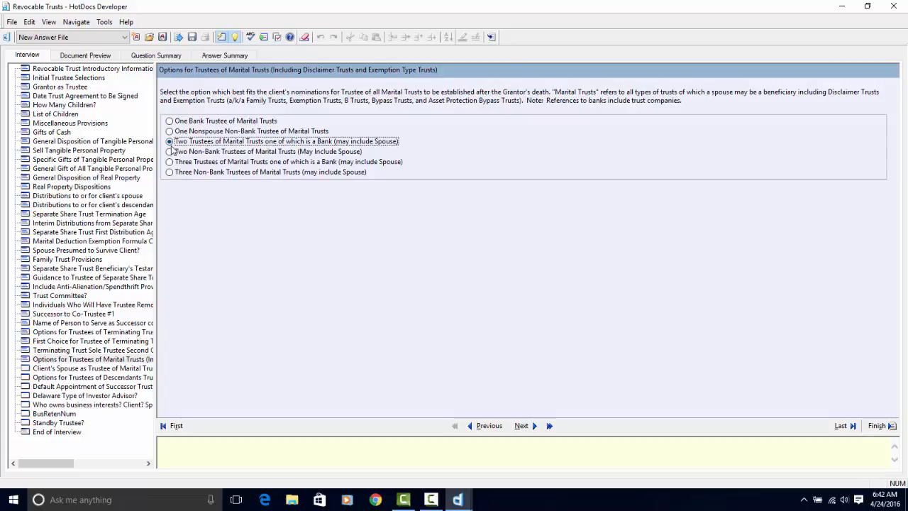
left_click(170, 151)
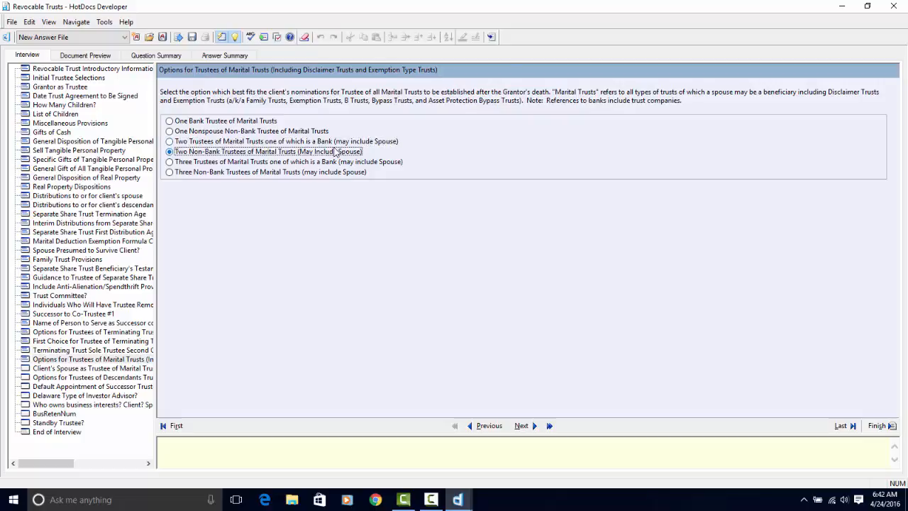
left_click(523, 425)
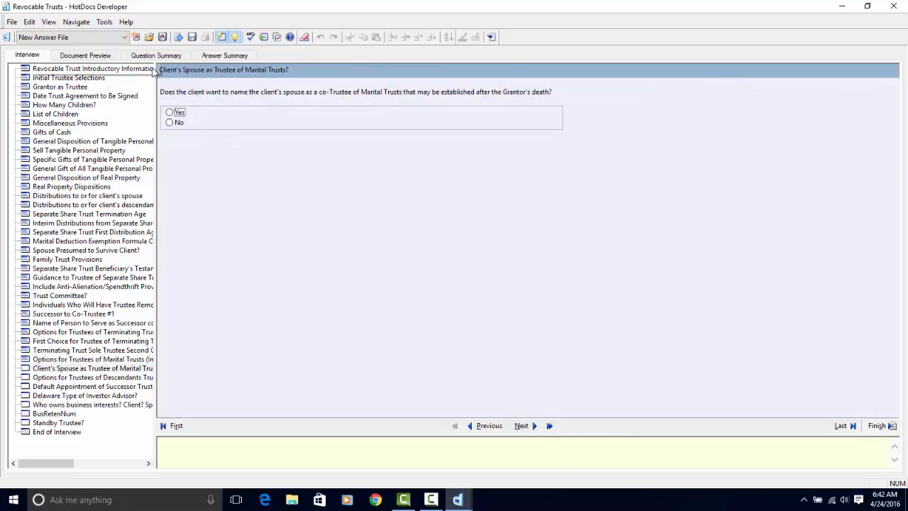
Name the spouse as marital co-trustee and enter the second co-trustee's and successor's names
left_click(169, 115)
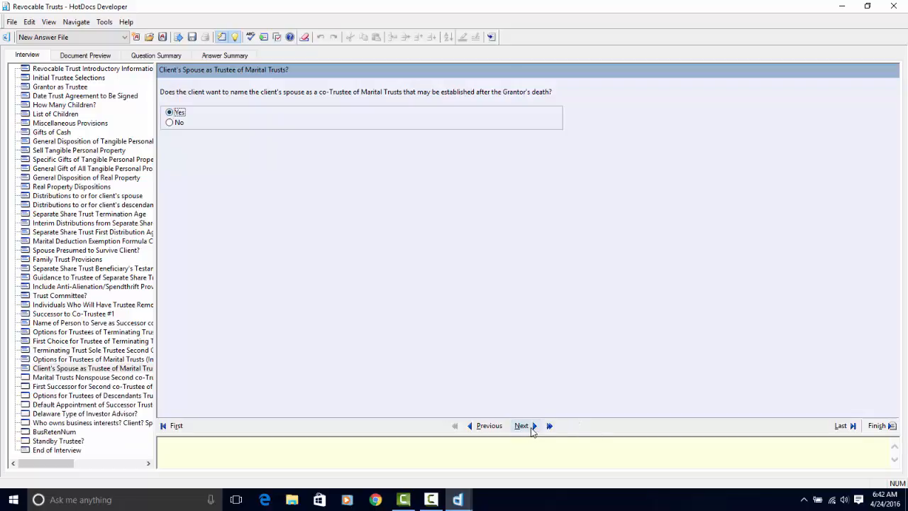
left_click(531, 427)
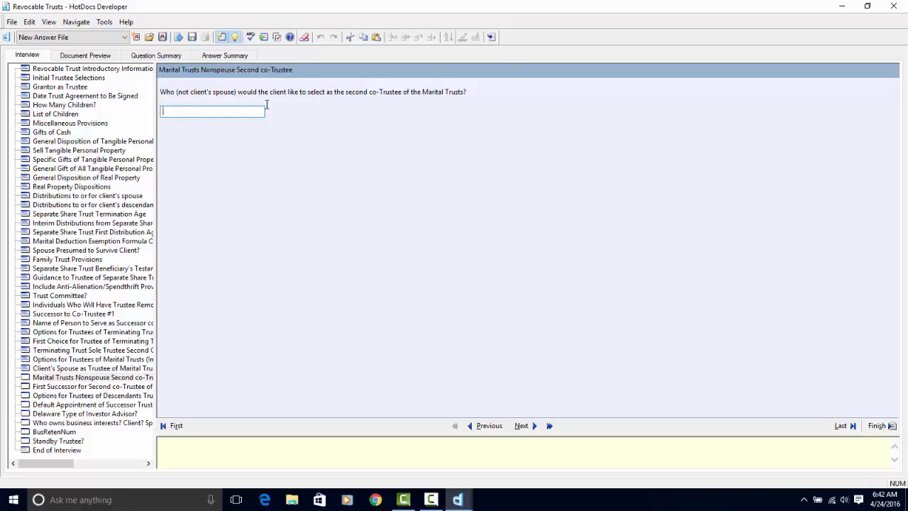
type("Da")
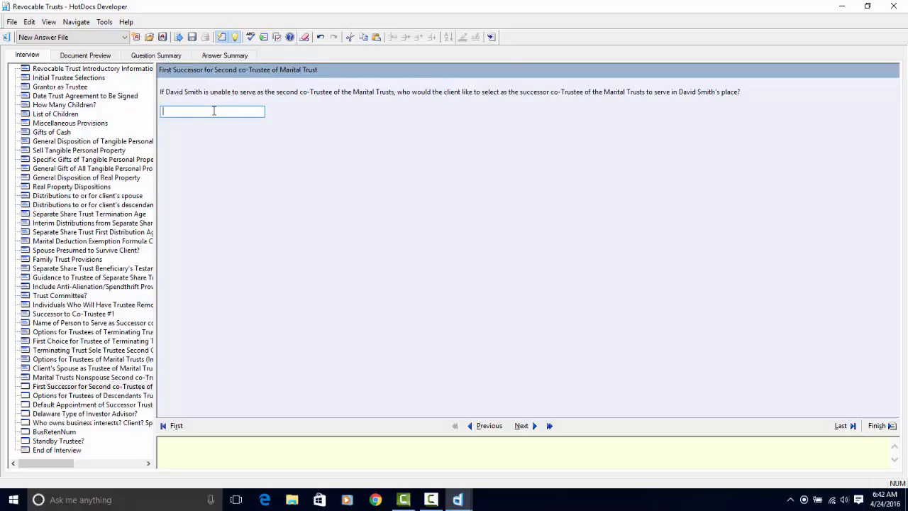
type("Ellen Smith")
left_click(521, 426)
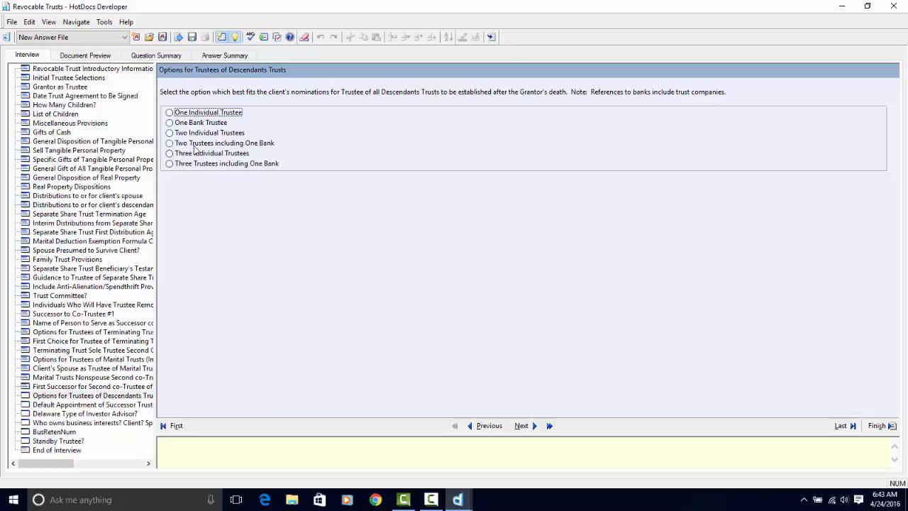
Choose One Individual Trustee for the descendants trusts instead of Two Individual Trustees
left_click(170, 135)
left_click(170, 112)
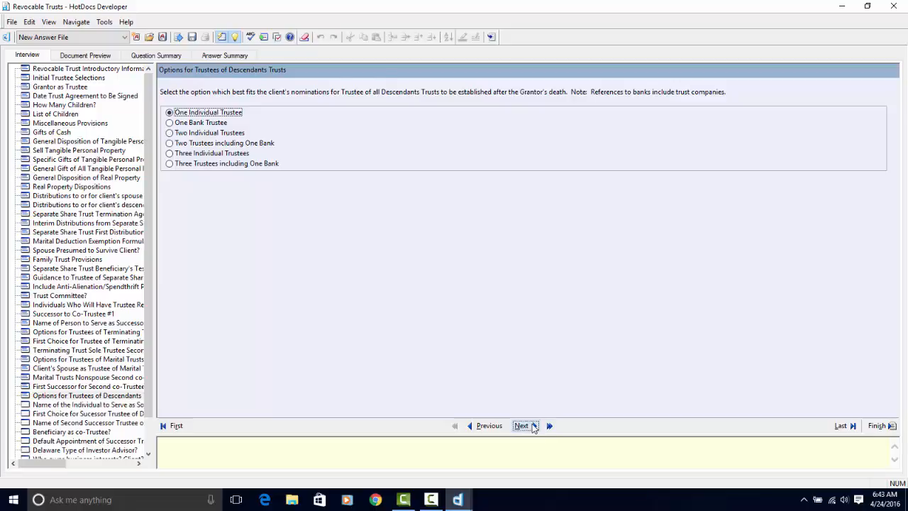
left_click(534, 428)
Enter the sole trustee's and first successor's names, leaving the second successor as a blank line
type("David")
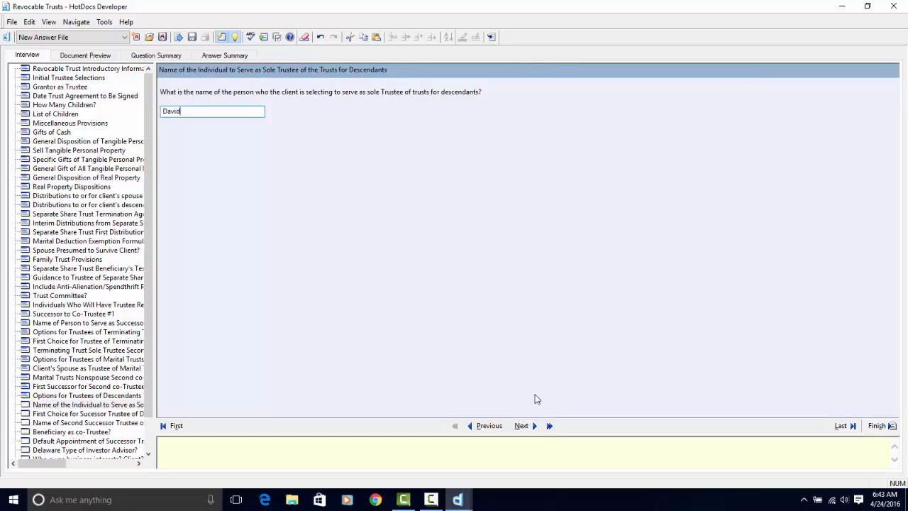
type(" Smith")
key("Return")
type("Ellen ")
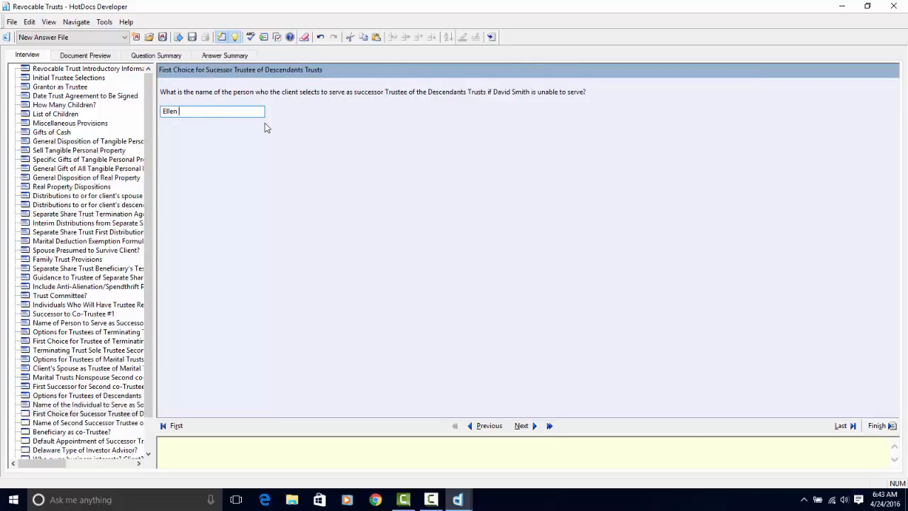
type("Smith")
key("Return")
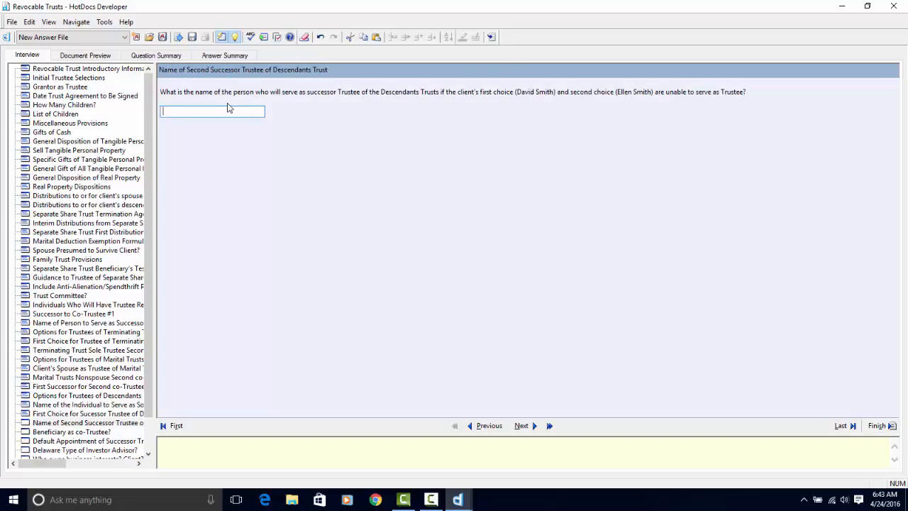
type("____________________________")
left_click(523, 426)
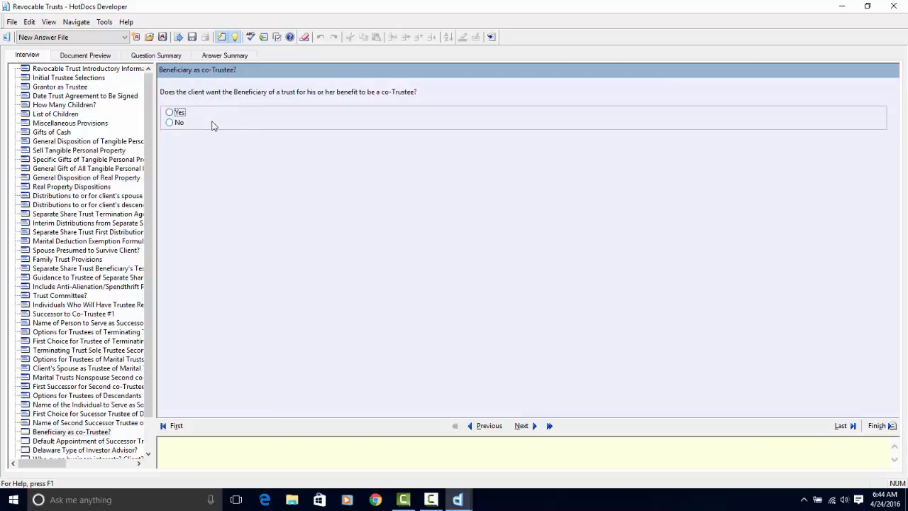
Allow a beneficiary as co-Trustee; the spouse, then adult children, appoint successor Trustees
left_click(170, 113)
left_click(531, 427)
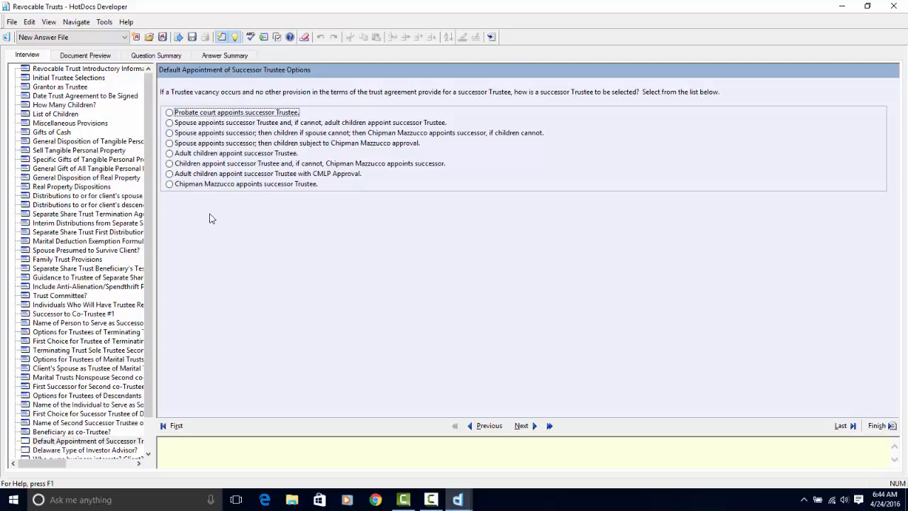
left_click(167, 153)
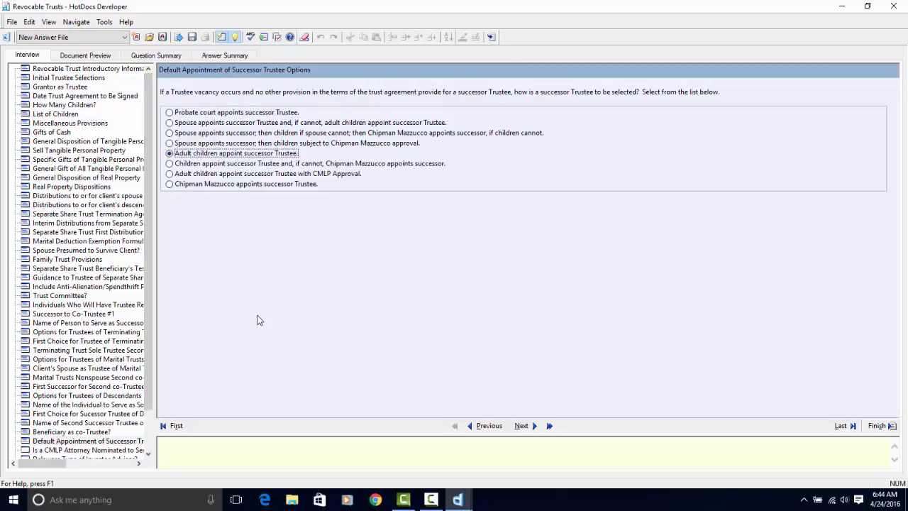
left_click(169, 122)
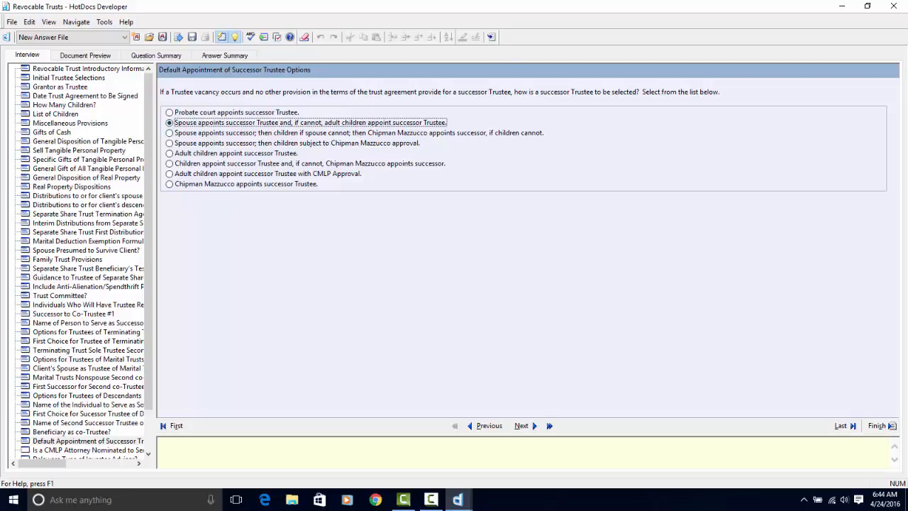
left_click(534, 425)
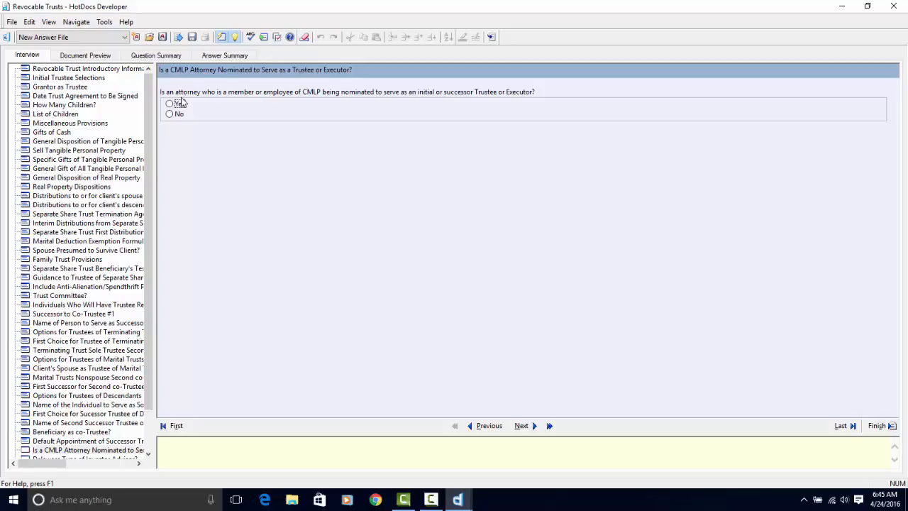
Answer No to the CMLP attorney and Delaware investor advisor questions
left_click(181, 103)
left_click(169, 114)
left_click(533, 428)
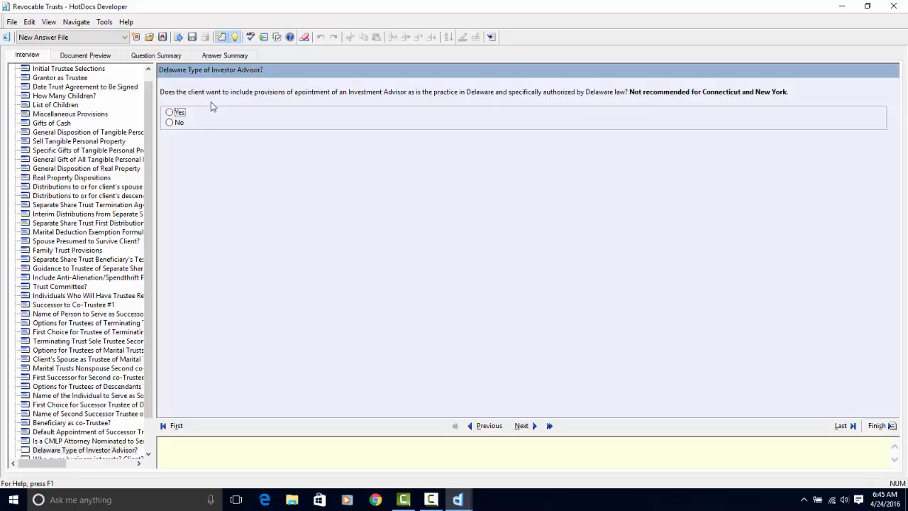
left_click(171, 125)
left_click(522, 425)
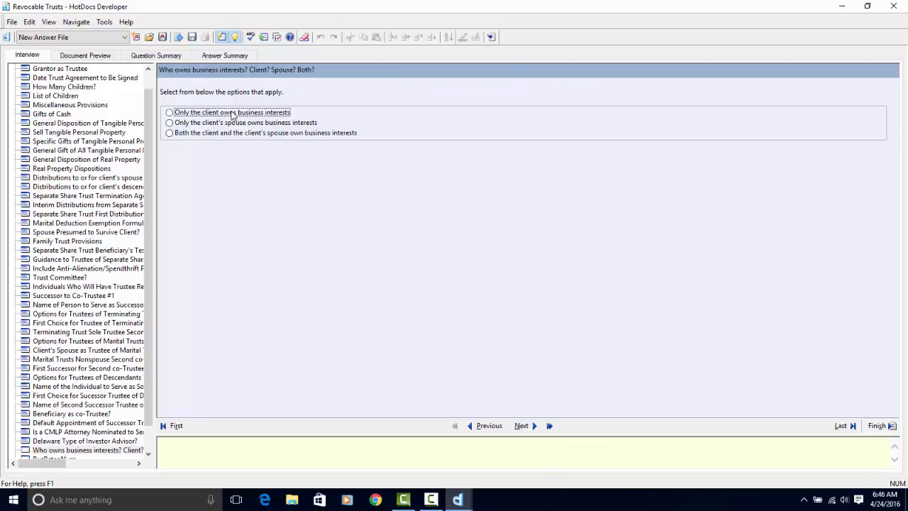
Indicate only the client owns business interests, answer No to Standby Trustee, and finish the interview
left_click(169, 112)
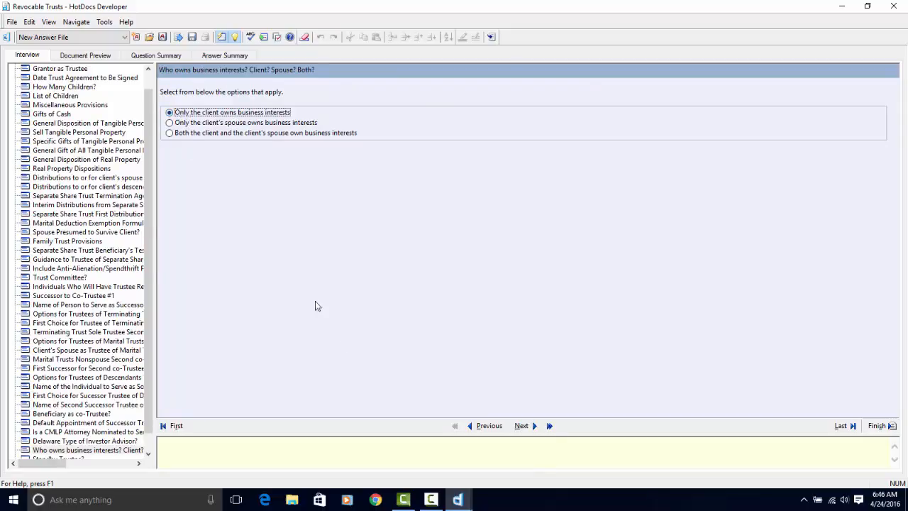
left_click(535, 427)
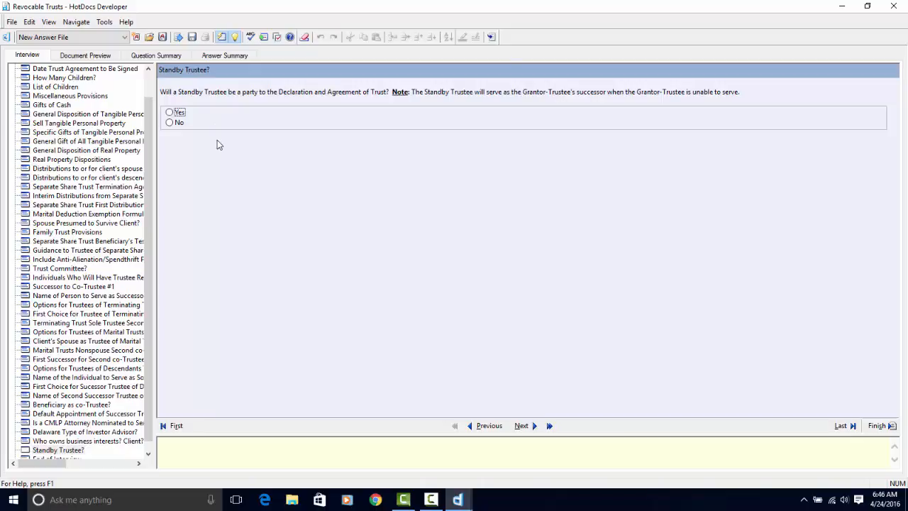
left_click(170, 124)
left_click(528, 426)
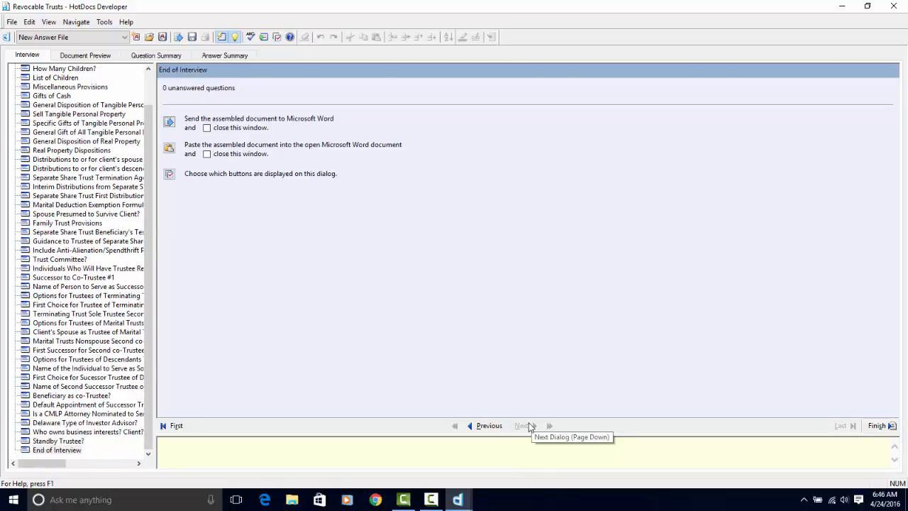
Show the assembled Revocable Trust in Document Preview and scroll through its articles
left_click(103, 56)
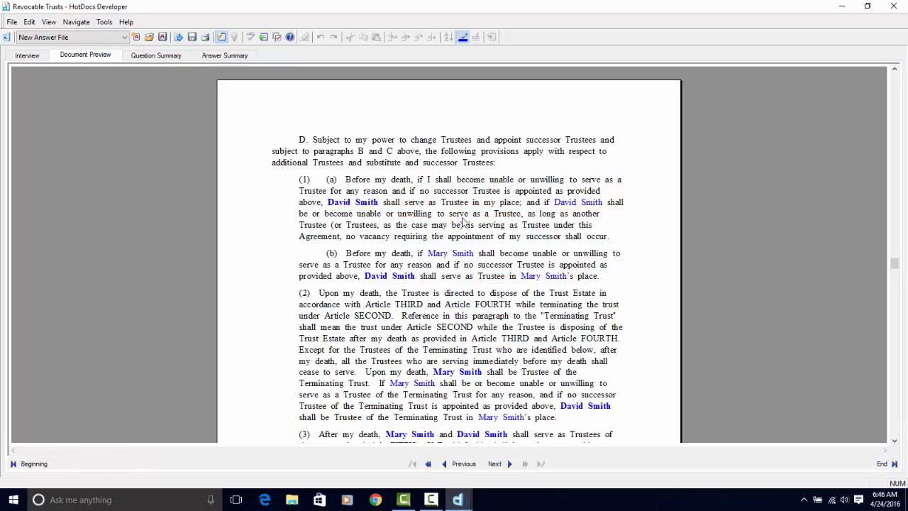
scroll(463, 223, "down", 5)
scroll(457, 222, "up", 20)
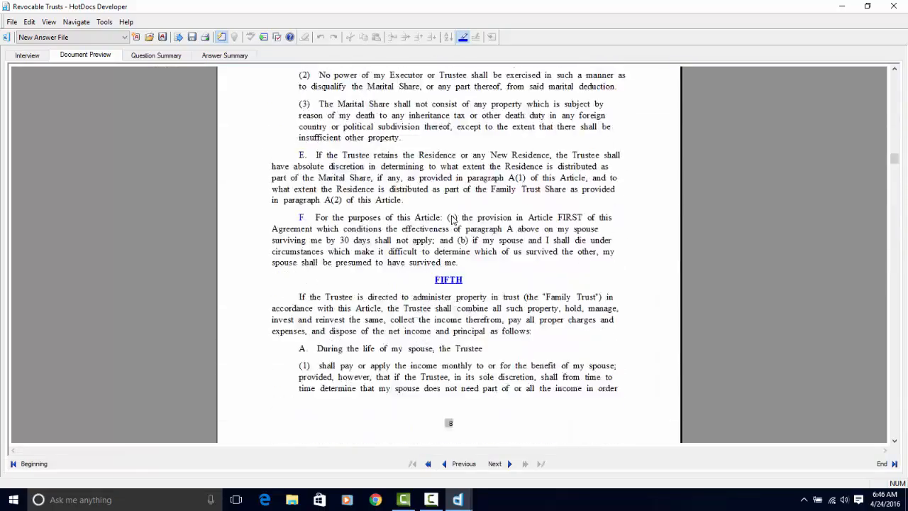
scroll(451, 220, "up", 20)
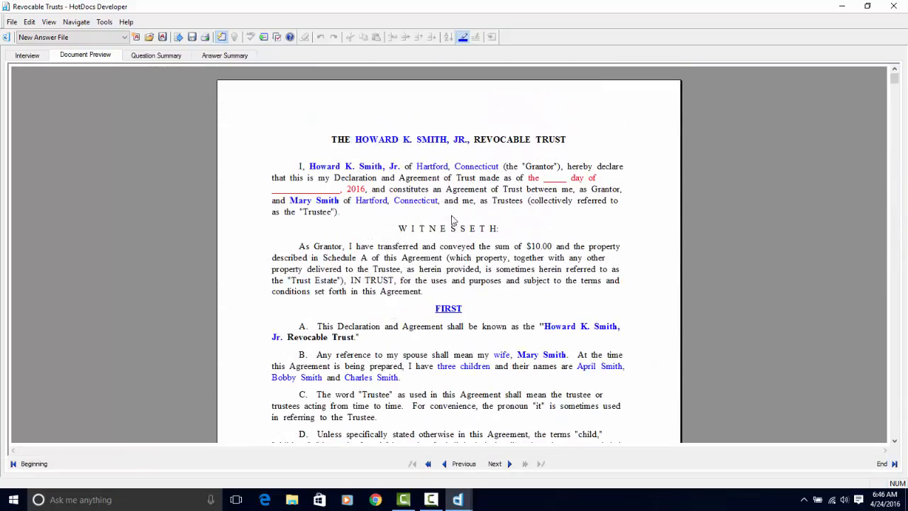
scroll(451, 220, "down", 8)
scroll(451, 219, "down", 15)
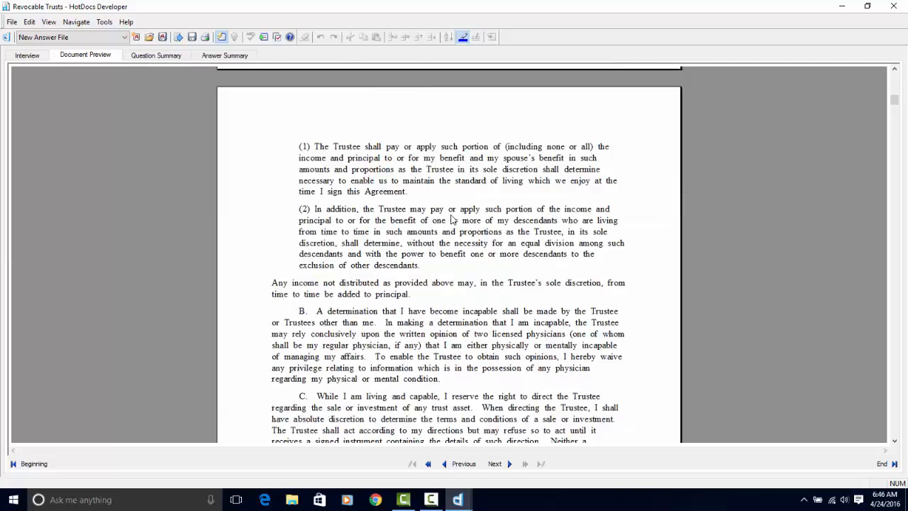
scroll(451, 220, "down", 15)
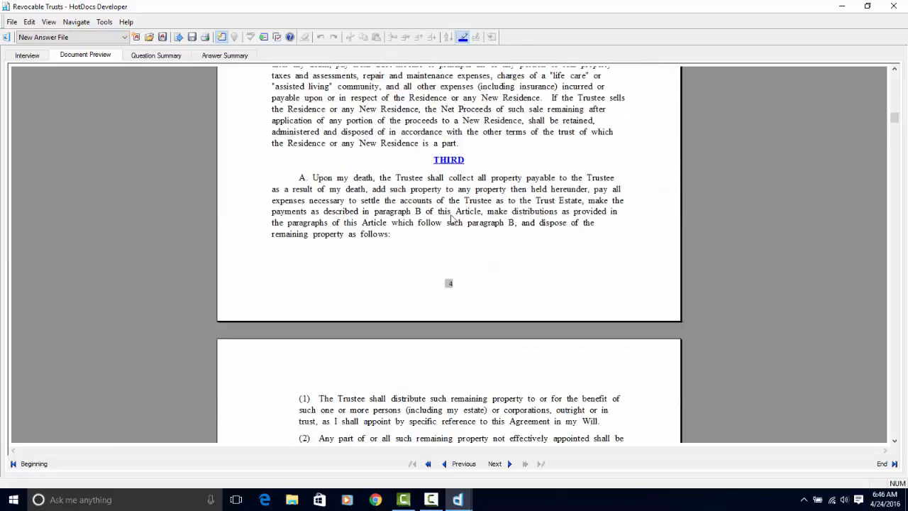
scroll(451, 220, "down", 15)
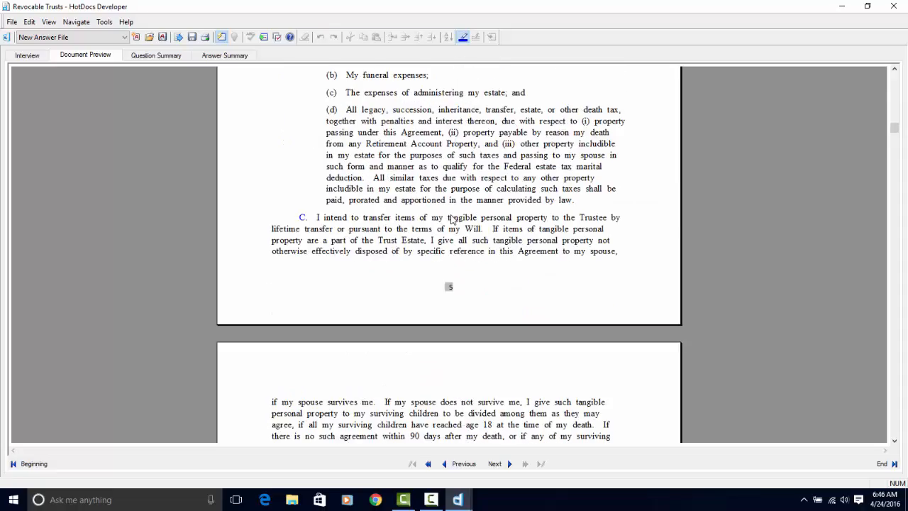
scroll(451, 220, "down", 15)
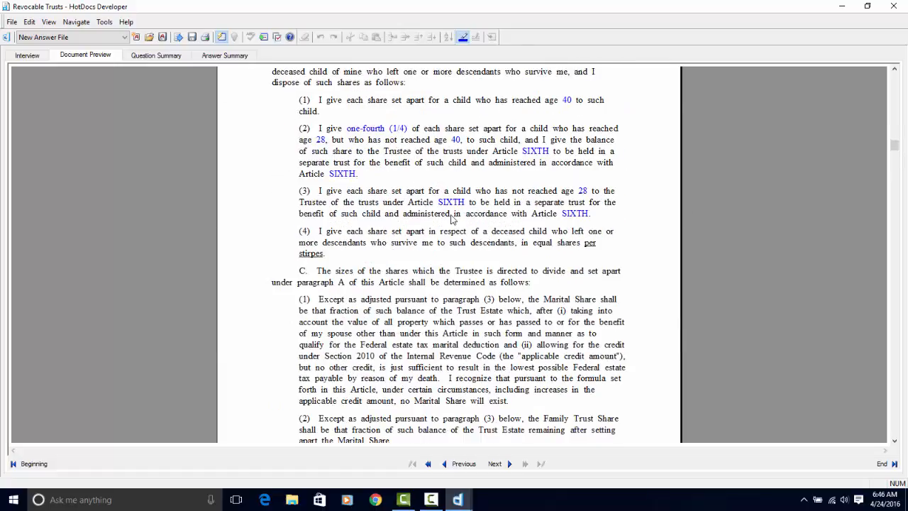
scroll(451, 219, "down", 5)
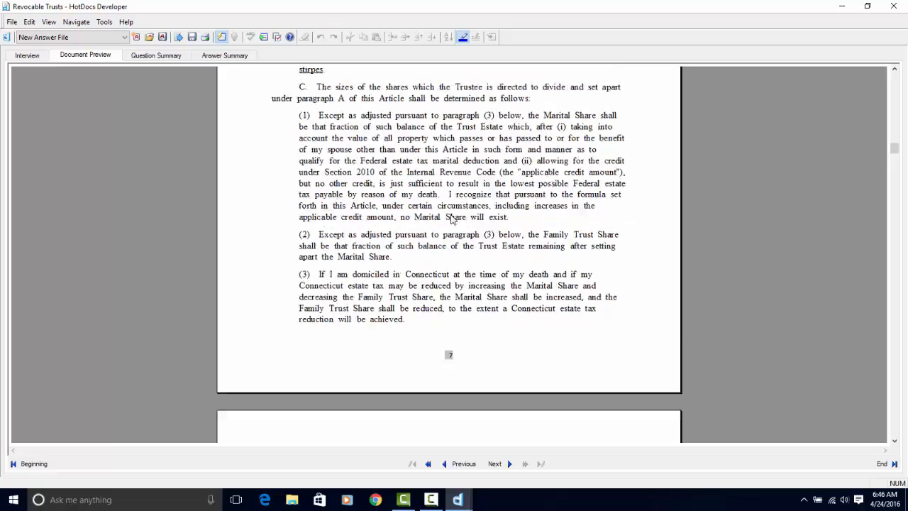
scroll(451, 219, "up", 2)
scroll(451, 218, "down", 4)
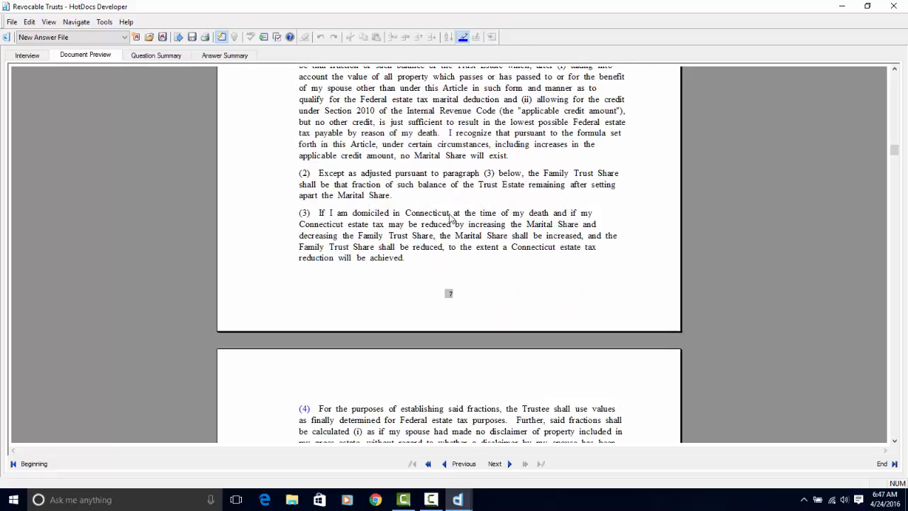
scroll(451, 219, "down", 20)
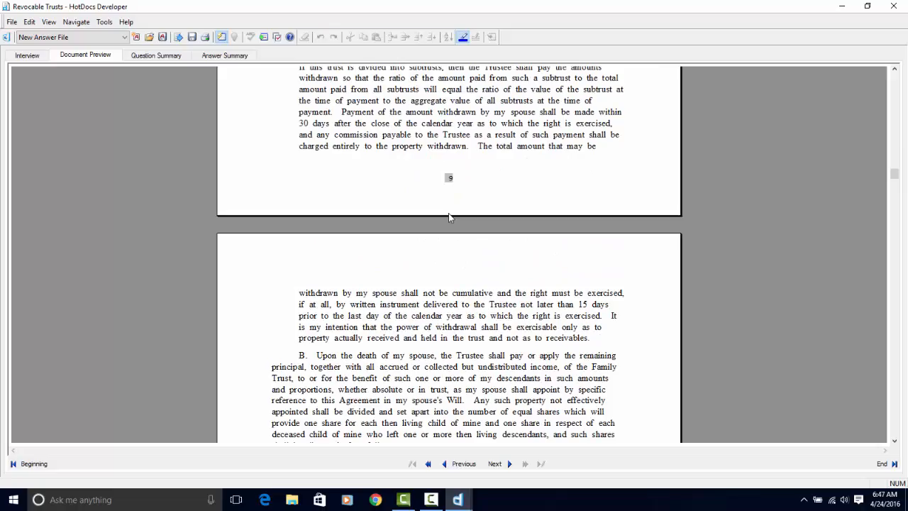
scroll(448, 217, "down", 6)
scroll(448, 217, "up", 6)
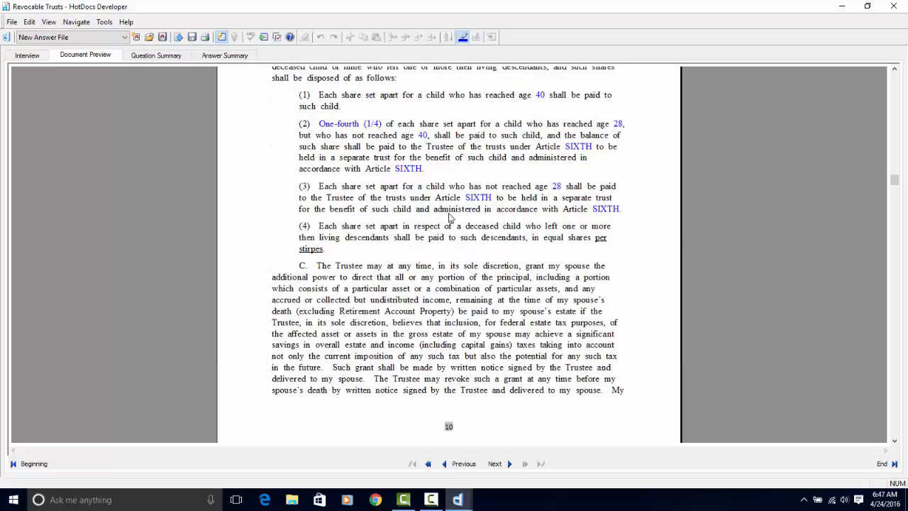
scroll(448, 217, "down", 18)
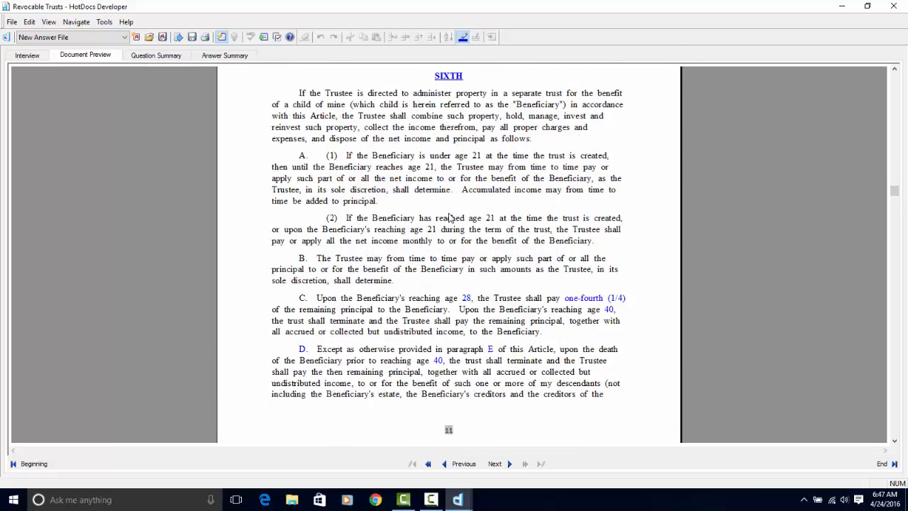
scroll(451, 207, "up", 4)
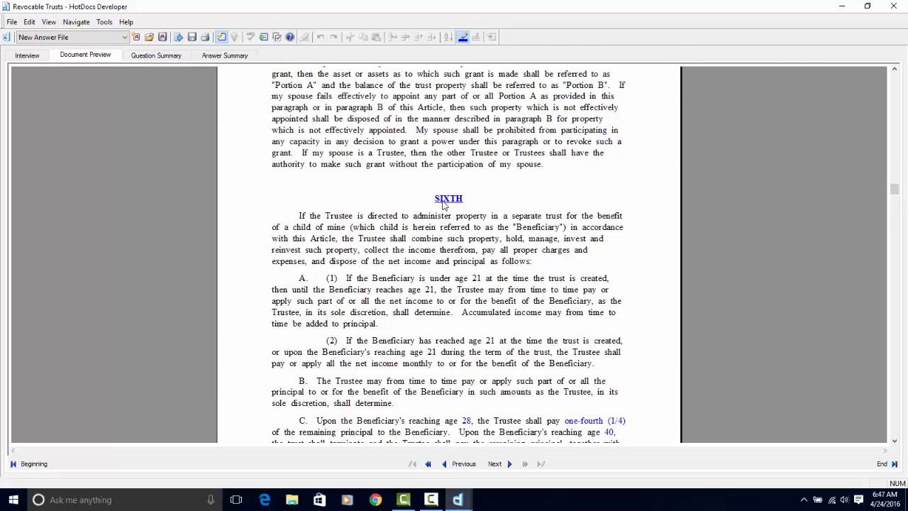
Place the insertion point on the blank line above the SIXTH heading and review articles through EIGHTH
left_click(444, 182)
scroll(464, 191, "up", 10)
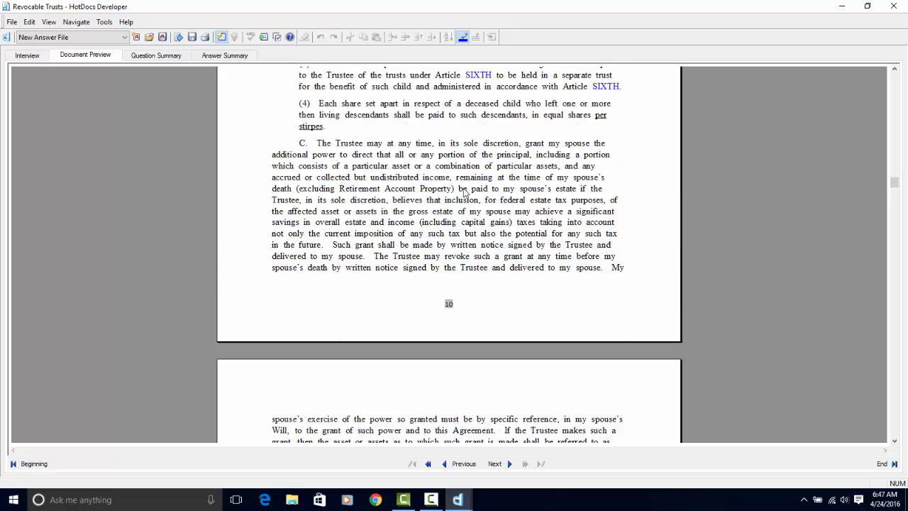
scroll(461, 191, "down", 10)
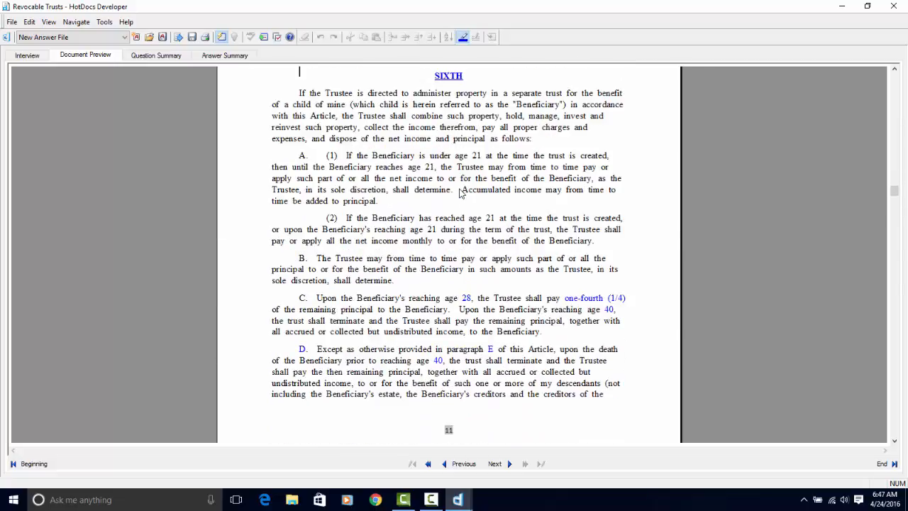
scroll(460, 193, "up", 10)
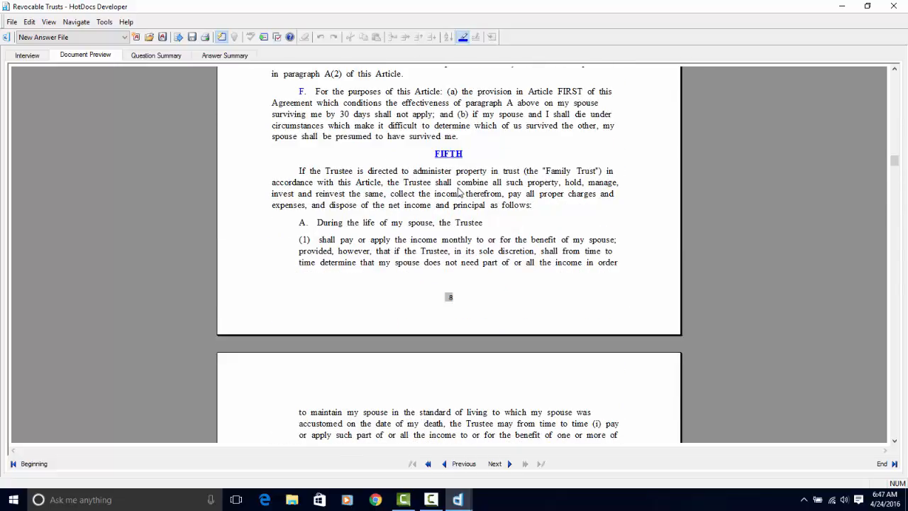
scroll(458, 192, "down", 10)
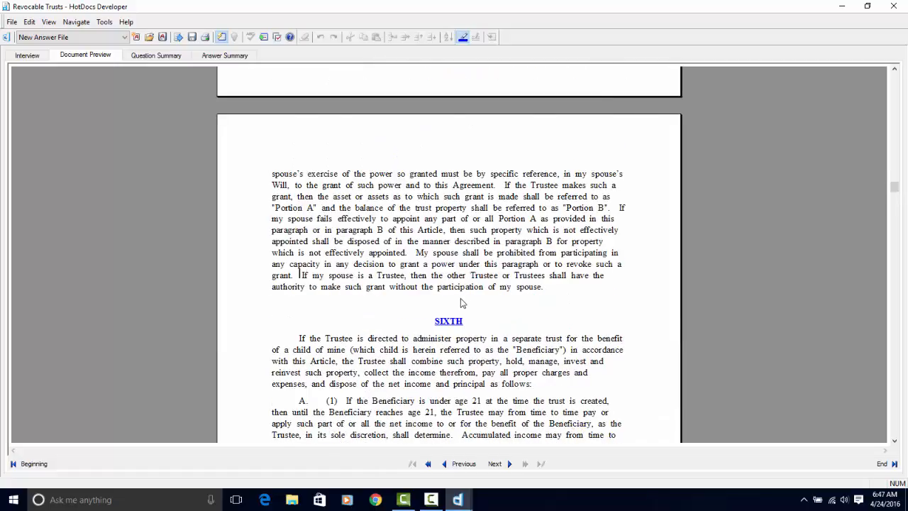
scroll(461, 305, "down", 5)
scroll(462, 303, "down", 3)
scroll(461, 304, "up", 3)
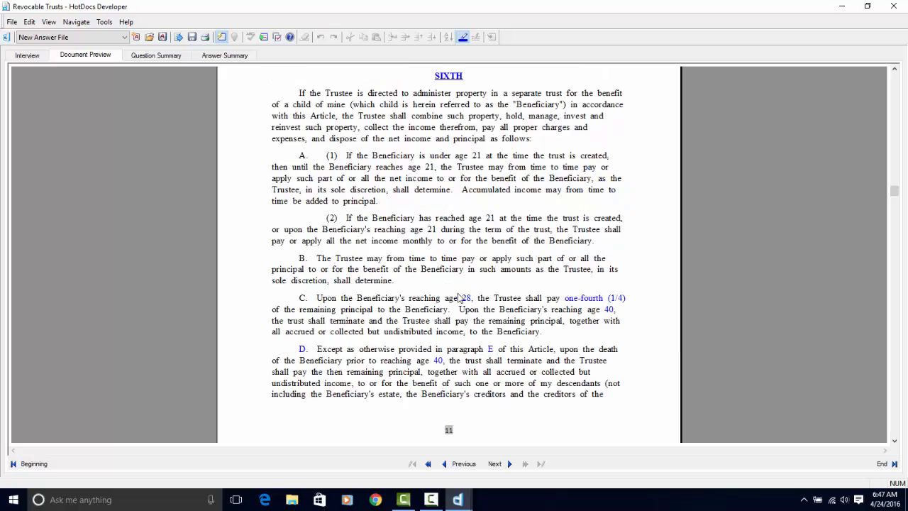
scroll(464, 284, "down", 20)
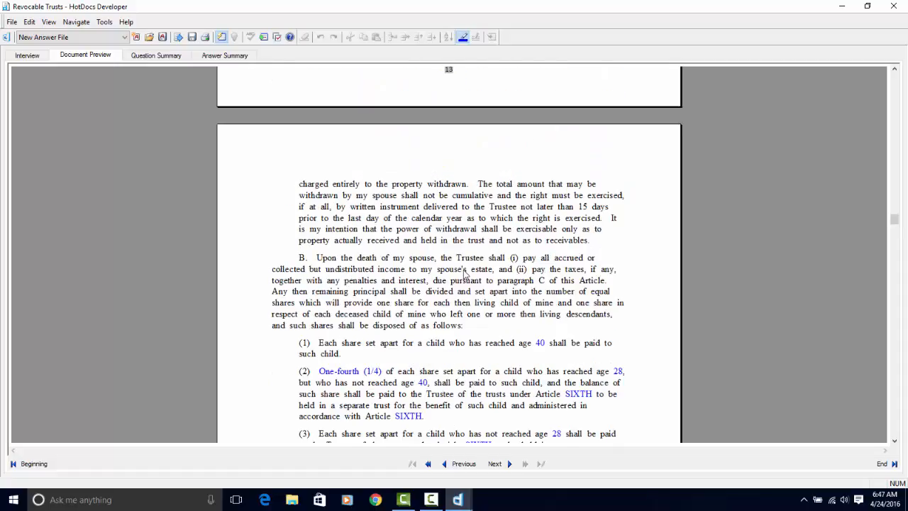
scroll(465, 274, "down", 15)
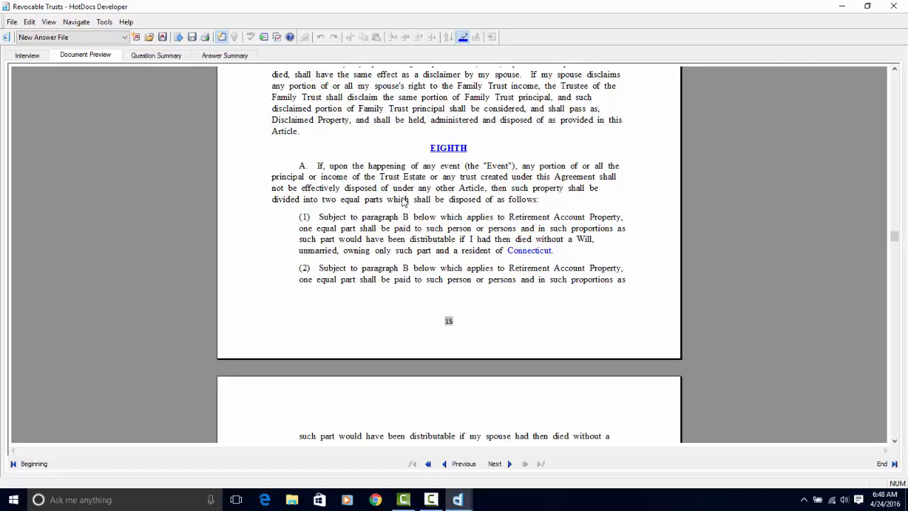
scroll(404, 198, "down", 3)
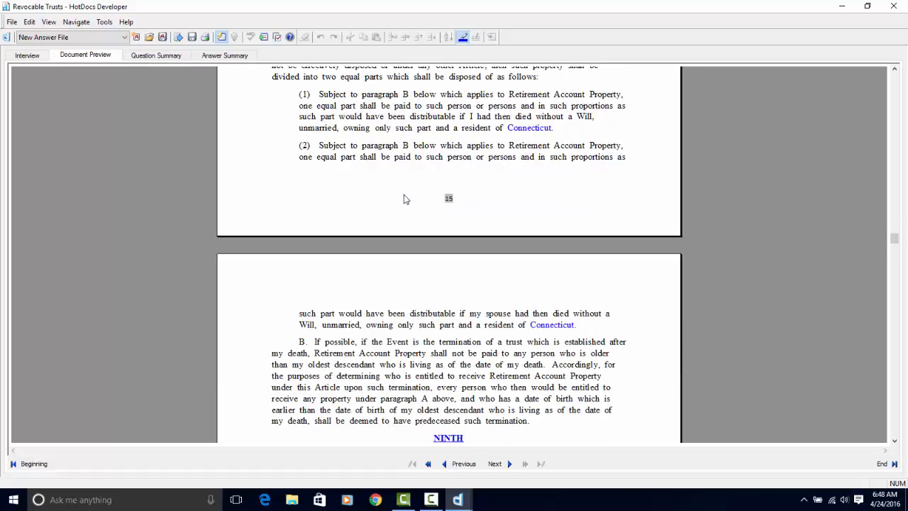
scroll(411, 255, "up", 15)
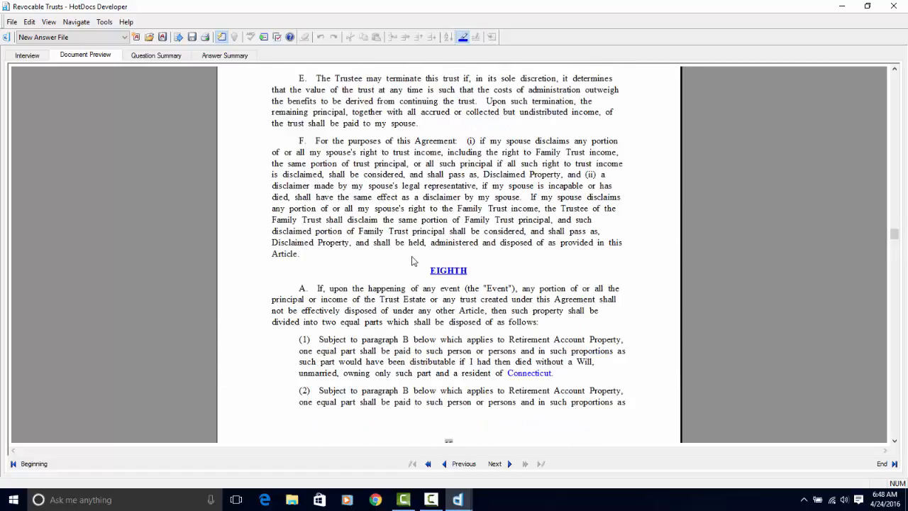
scroll(405, 246, "up", 8)
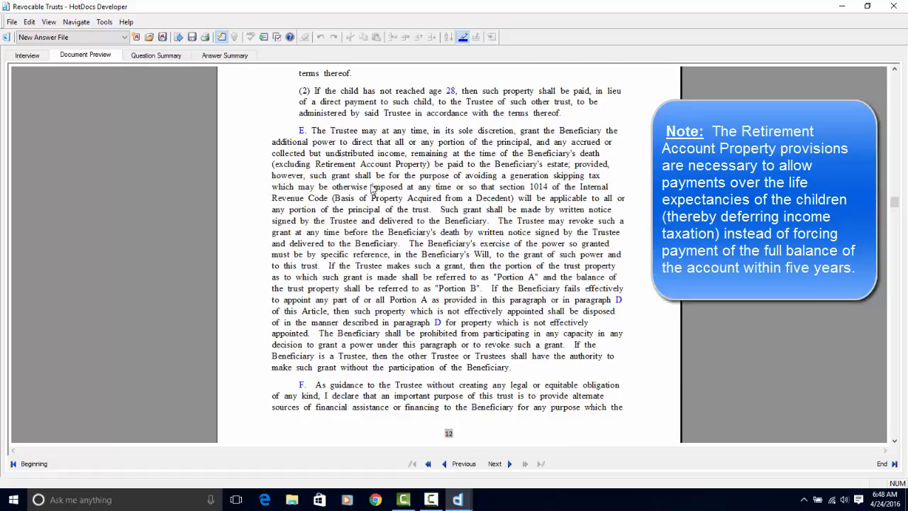
scroll(370, 189, "down", 18)
scroll(369, 189, "down", 1)
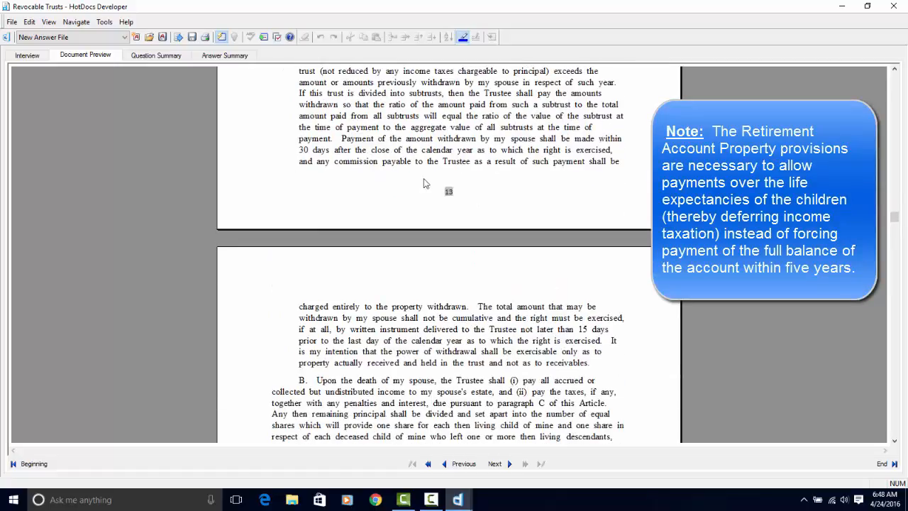
scroll(418, 183, "down", 3)
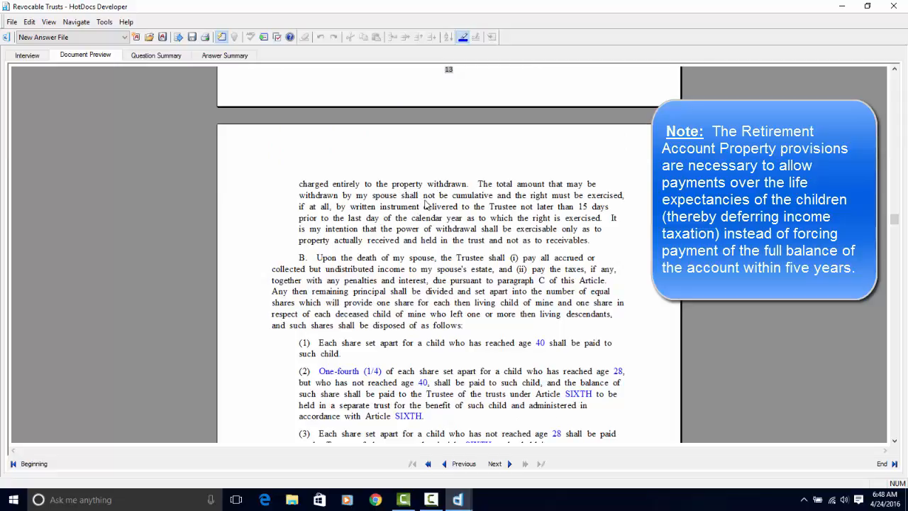
scroll(428, 202, "down", 3)
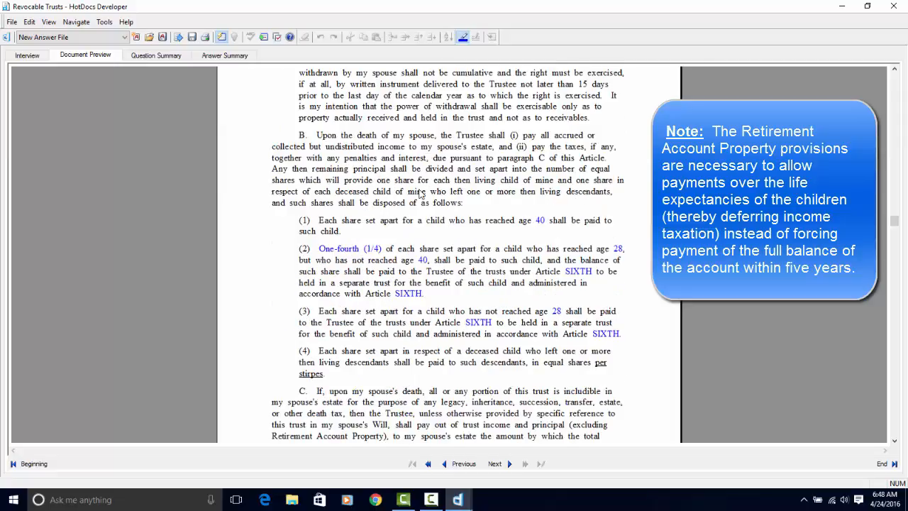
scroll(422, 193, "up", 1)
scroll(422, 194, "down", 1)
scroll(421, 194, "down", 3)
scroll(418, 193, "up", 12)
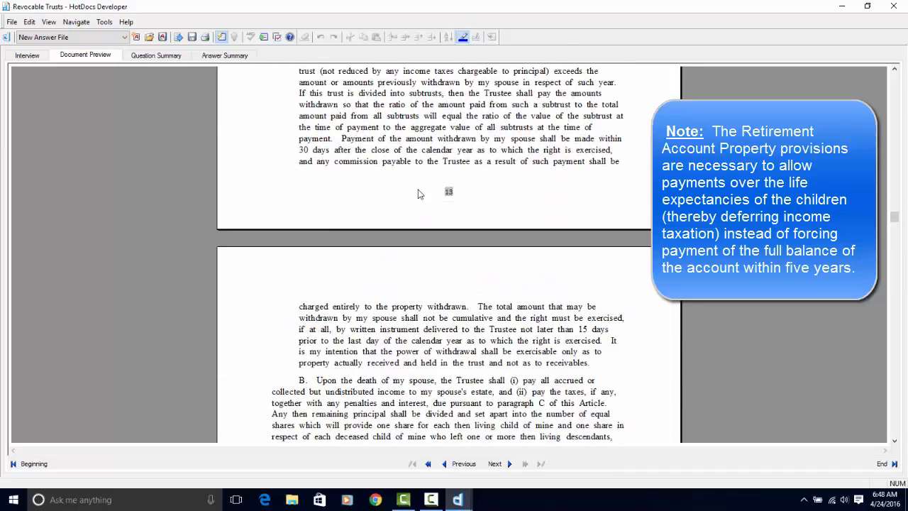
scroll(419, 193, "down", 18)
scroll(419, 193, "down", 20)
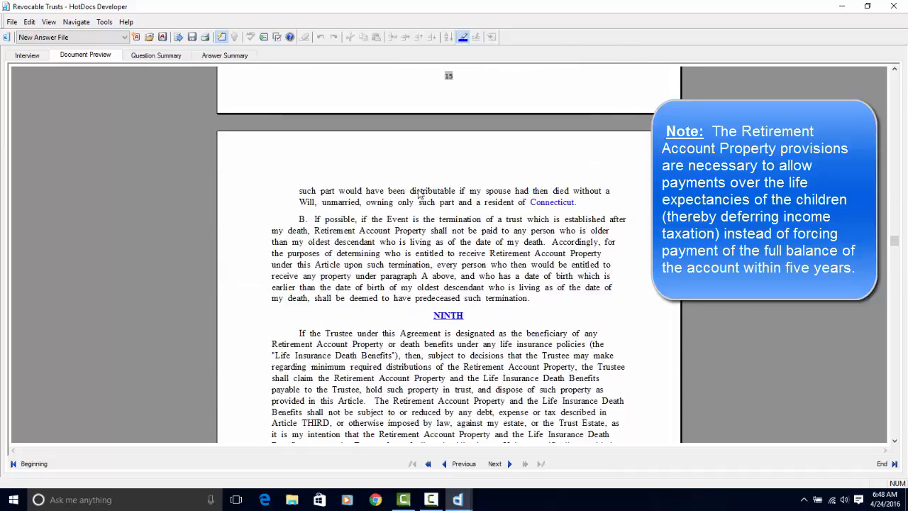
scroll(418, 193, "down", 6)
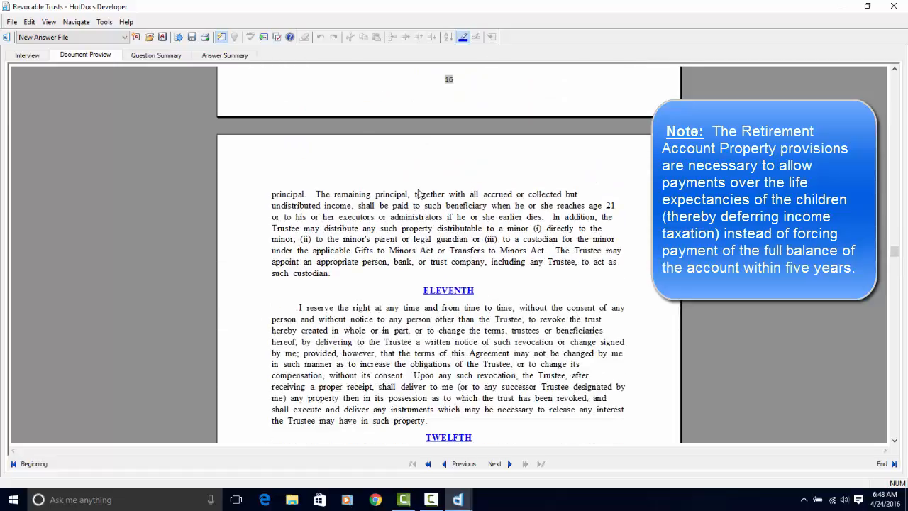
scroll(419, 194, "down", 3)
scroll(418, 194, "up", 3)
scroll(418, 194, "down", 6)
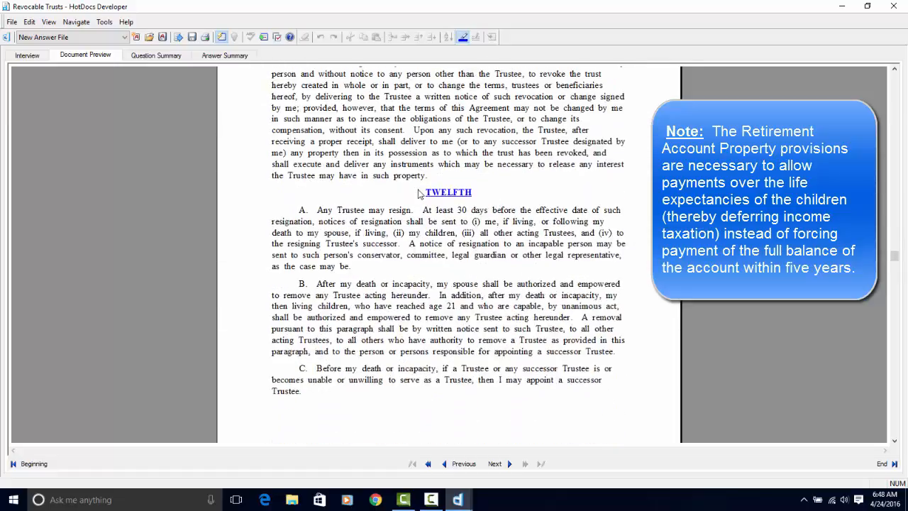
scroll(418, 193, "down", 3)
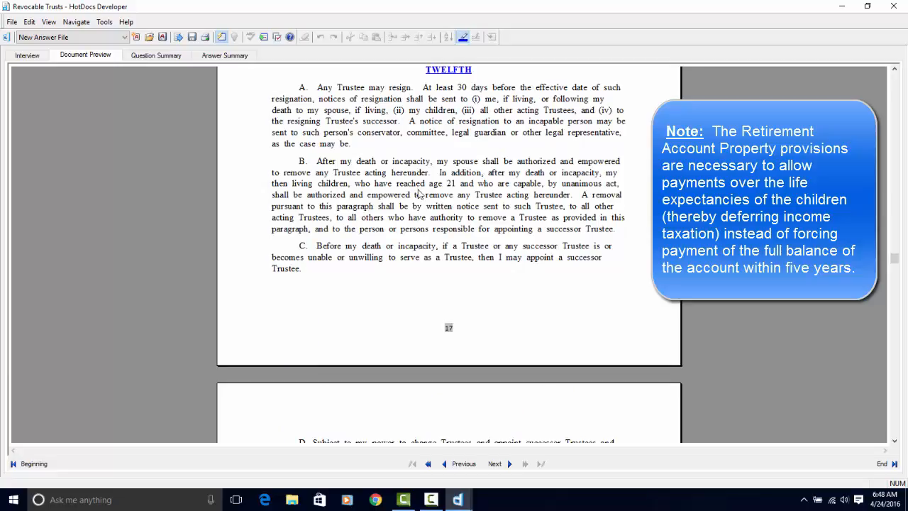
scroll(418, 194, "down", 6)
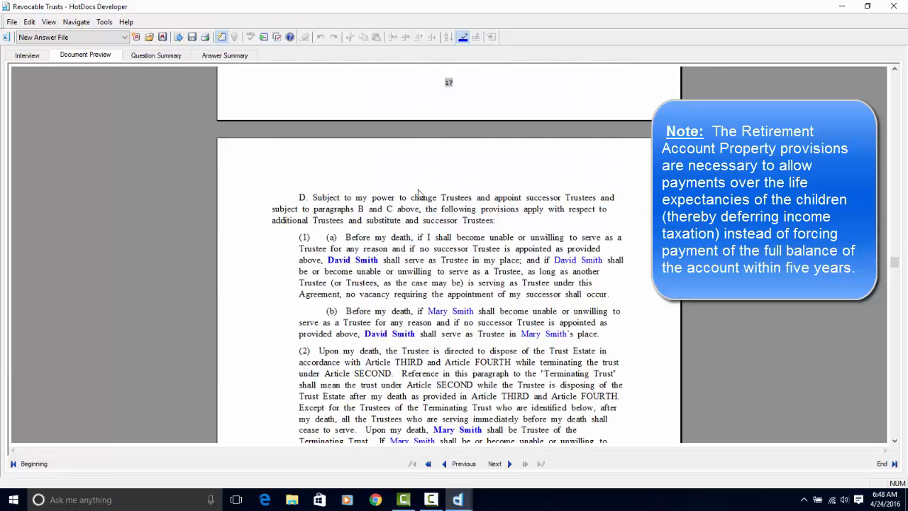
scroll(418, 193, "up", 20)
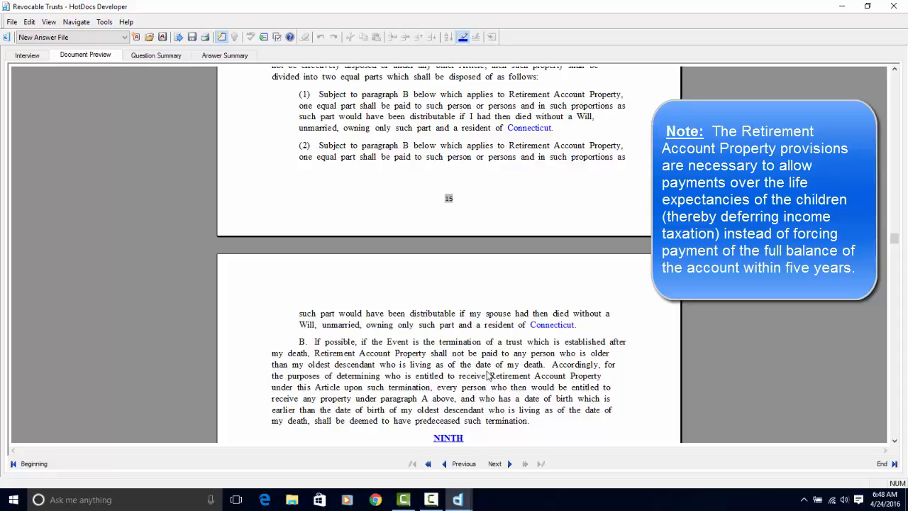
scroll(484, 369, "down", 5)
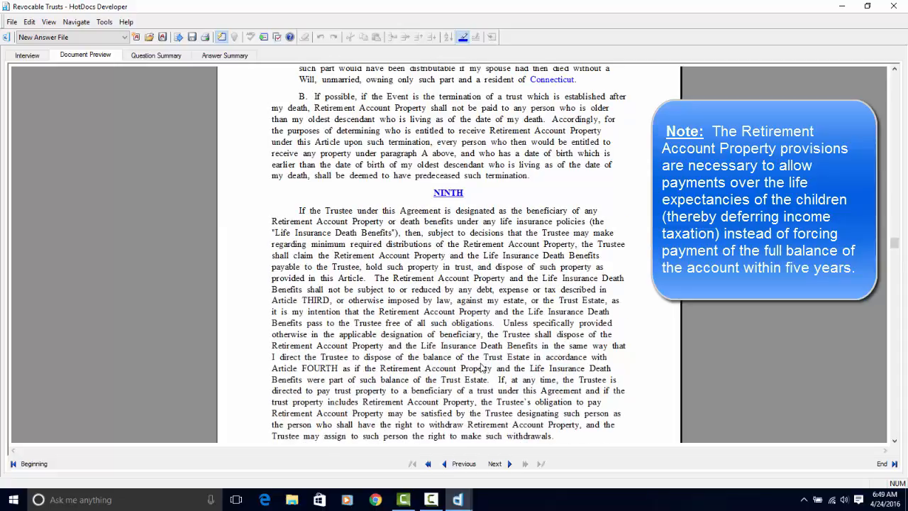
scroll(392, 181, "down", 3)
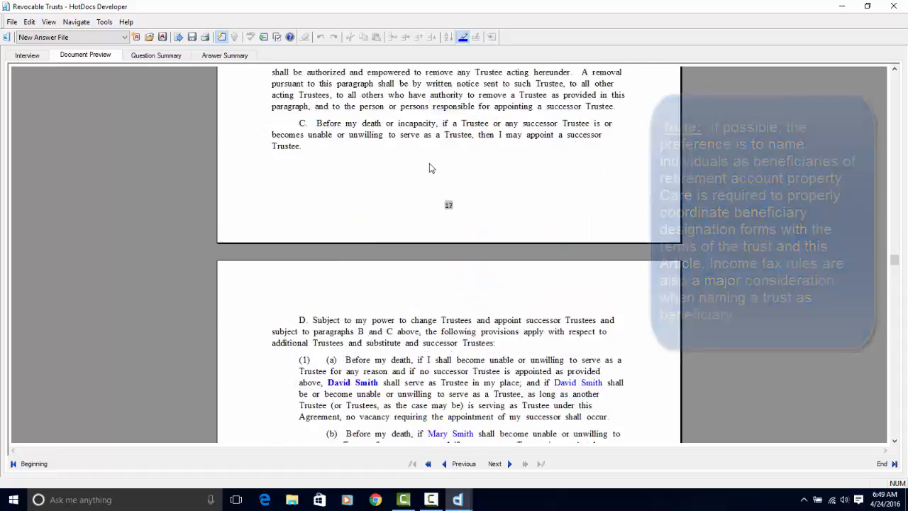
scroll(429, 170, "down", 5)
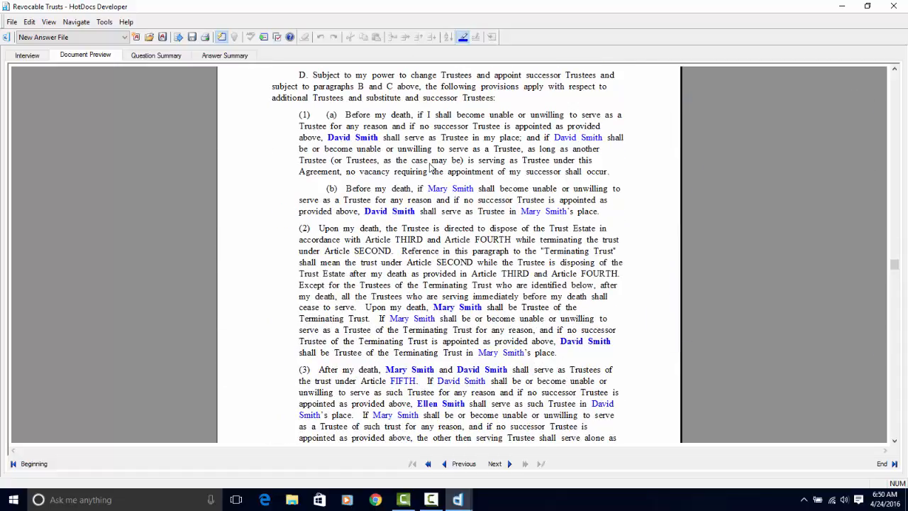
scroll(429, 167, "down", 10)
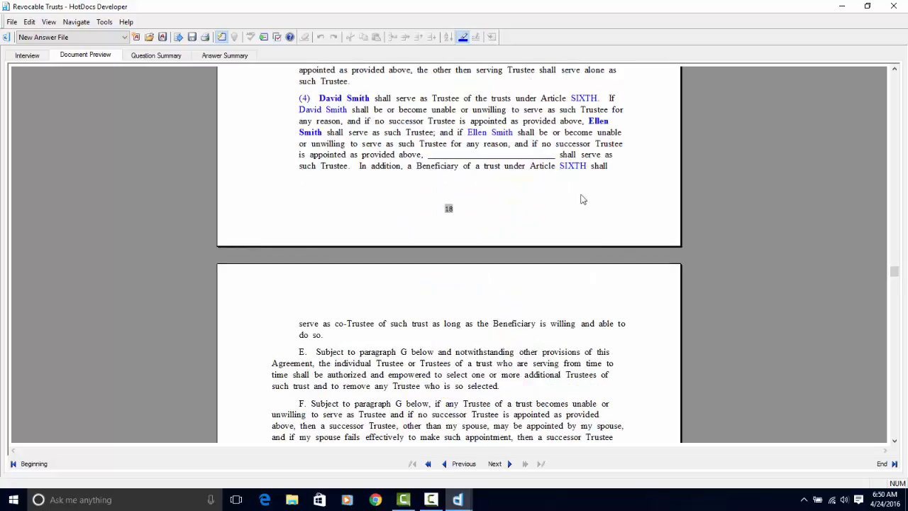
left_click(483, 155)
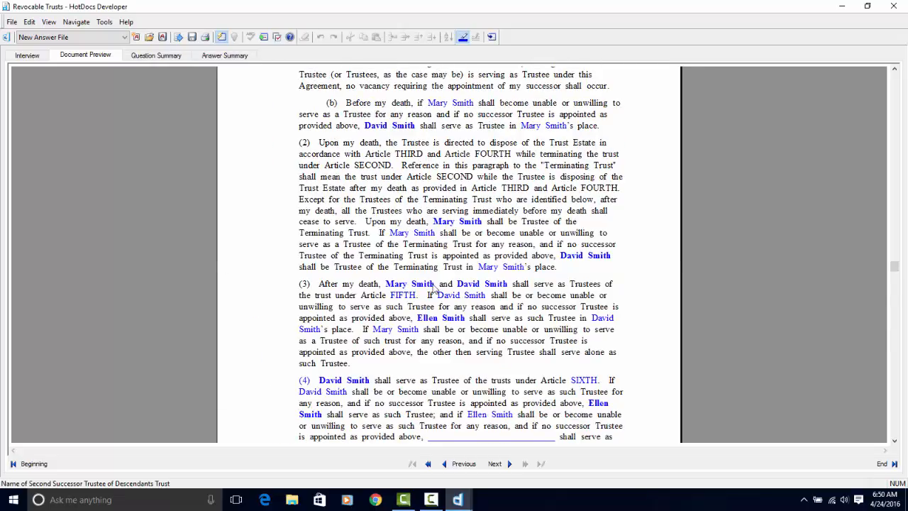
double_click(457, 222)
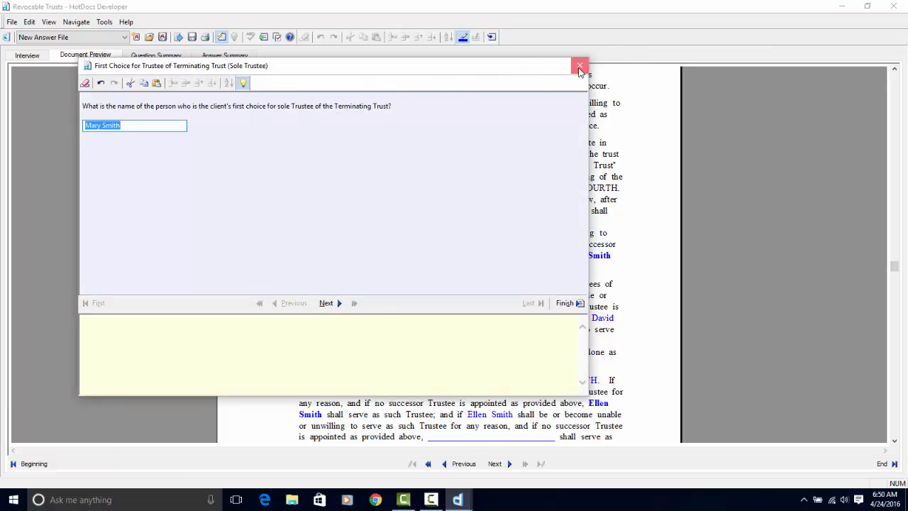
left_click(579, 67)
scroll(503, 227, "down", 15)
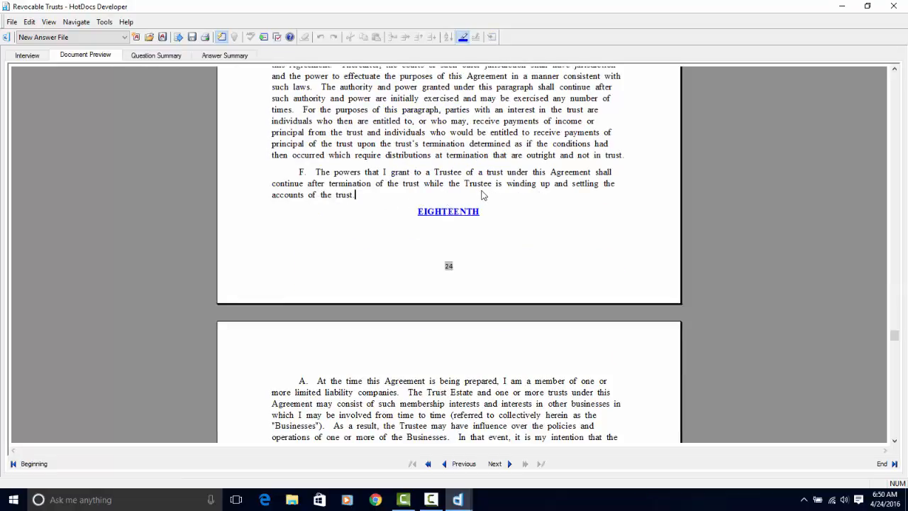
scroll(518, 202, "down", 5)
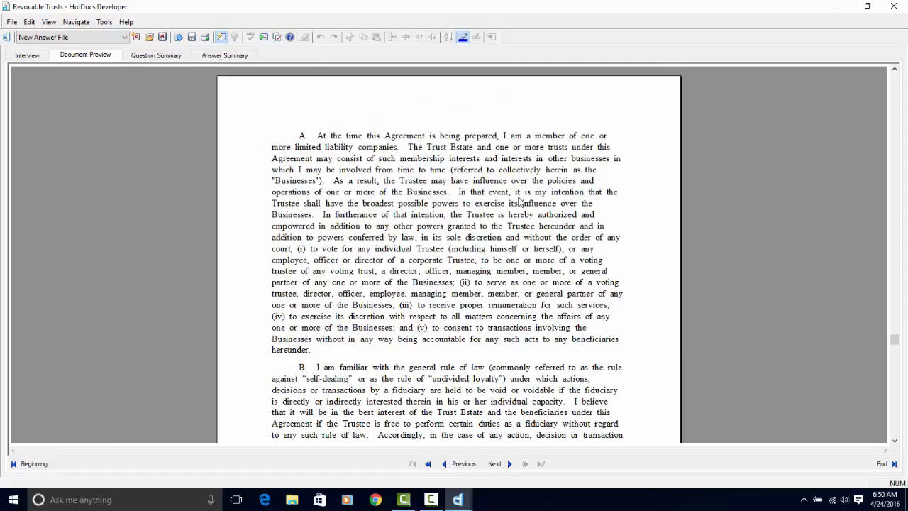
scroll(518, 202, "up", 9)
scroll(518, 202, "down", 9)
scroll(518, 202, "up", 9)
scroll(519, 202, "down", 9)
scroll(519, 202, "down", 3)
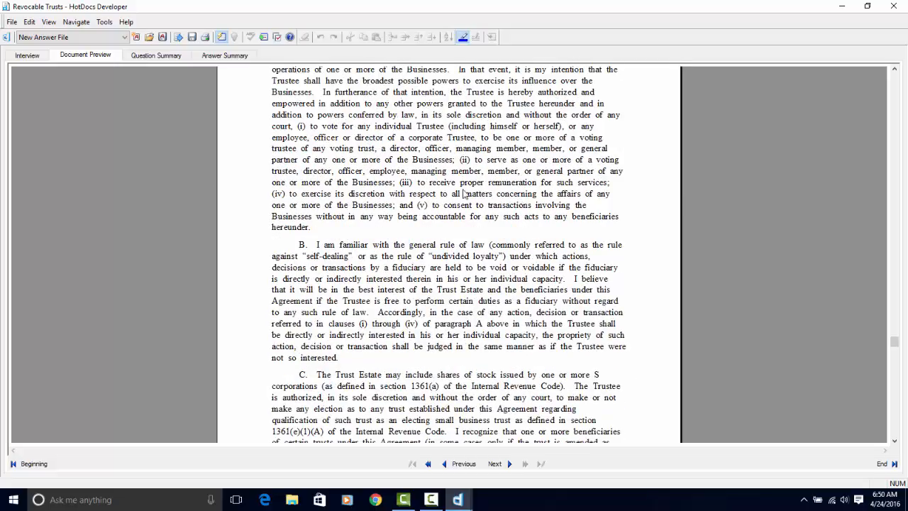
scroll(415, 241, "down", 15)
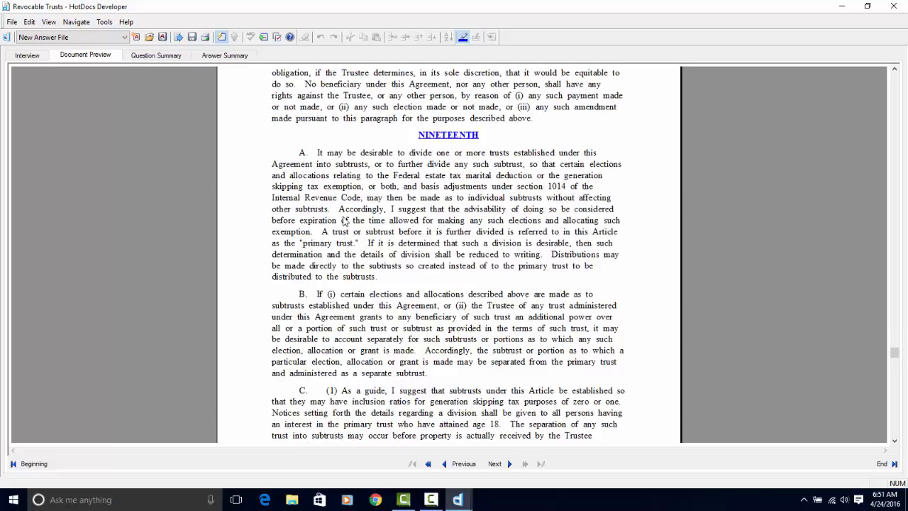
scroll(419, 239, "down", 10)
scroll(417, 241, "down", 20)
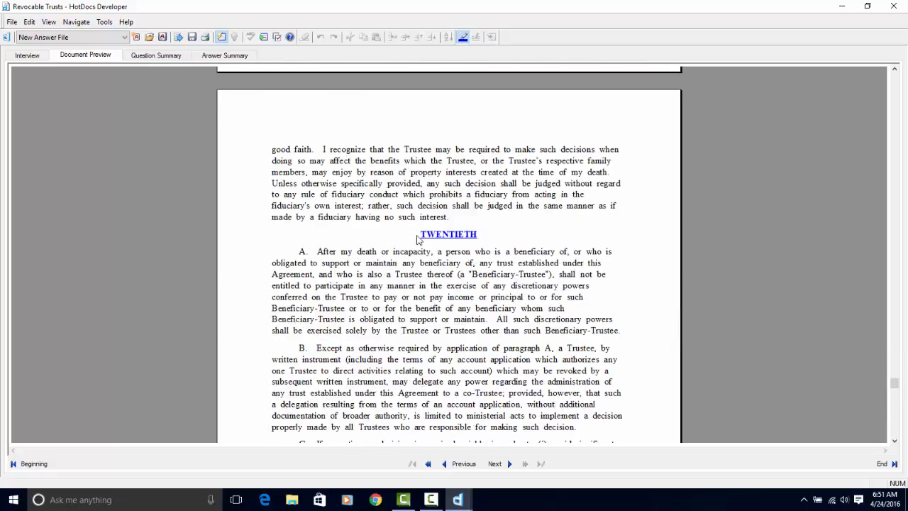
scroll(417, 241, "down", 2)
scroll(417, 241, "up", 20)
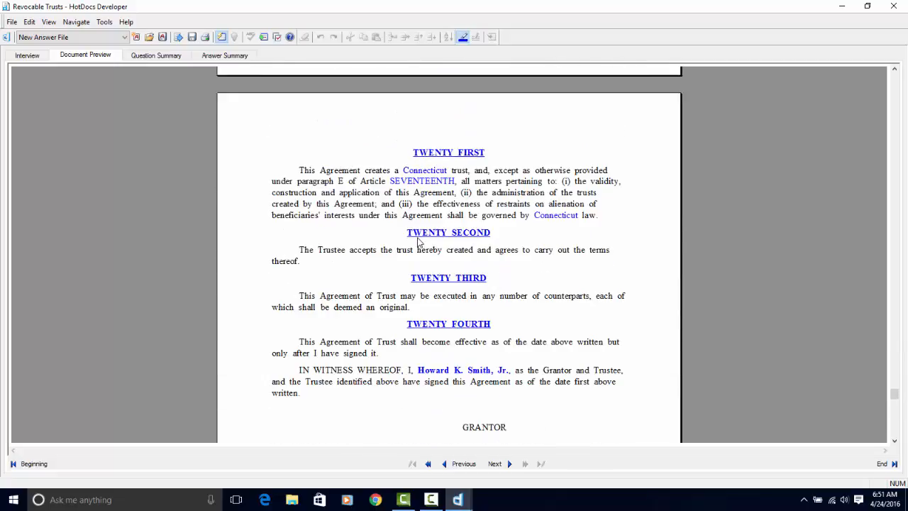
scroll(418, 242, "up", 20)
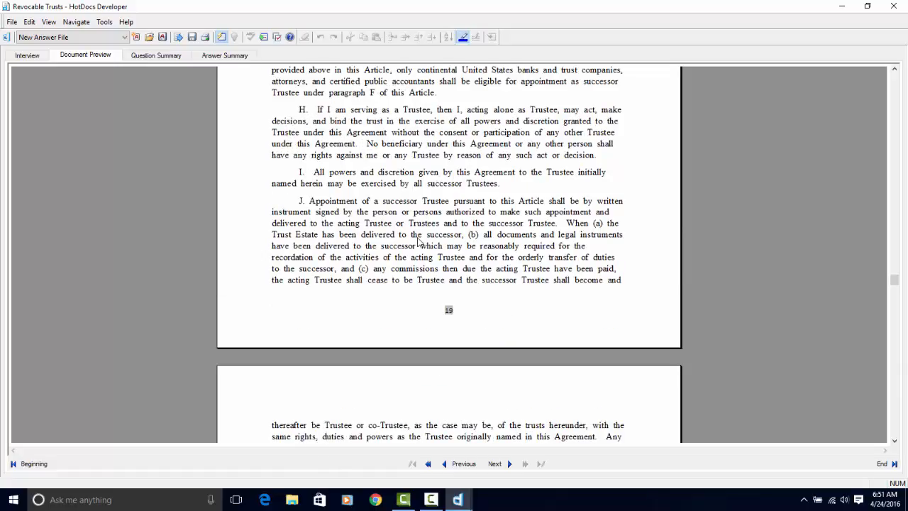
scroll(418, 242, "up", 10)
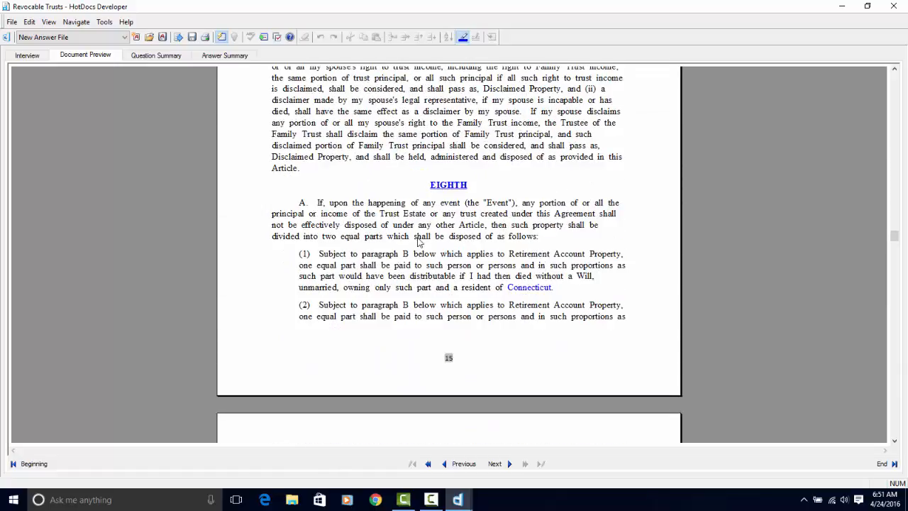
Return to the End of Interview page and send the assembled trust to Microsoft Word
left_click(29, 55)
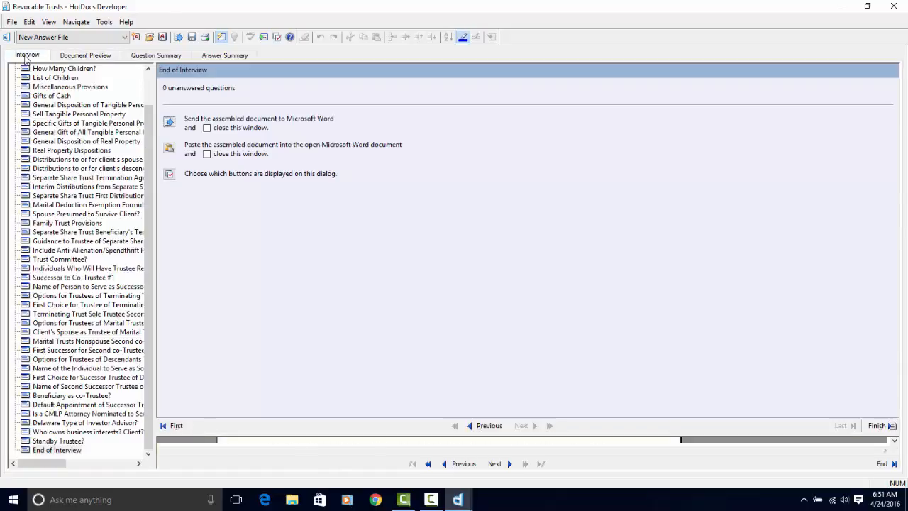
left_click(170, 122)
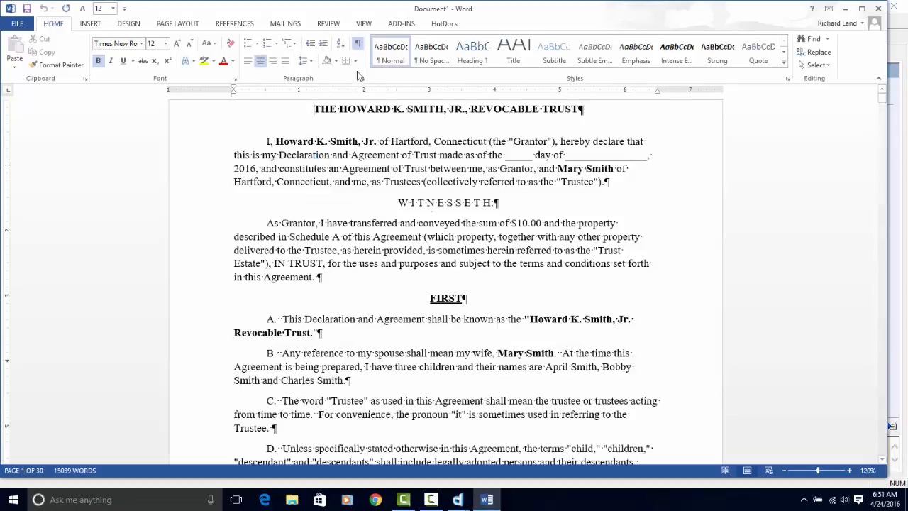
Scroll through the 30-page trust agreement in Word's Document1
scroll(425, 206, "down", 7)
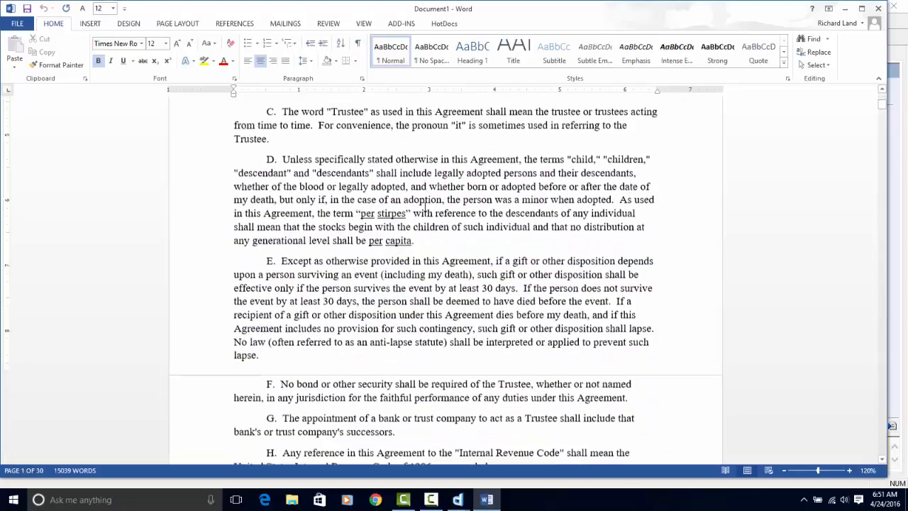
scroll(425, 206, "down", 18)
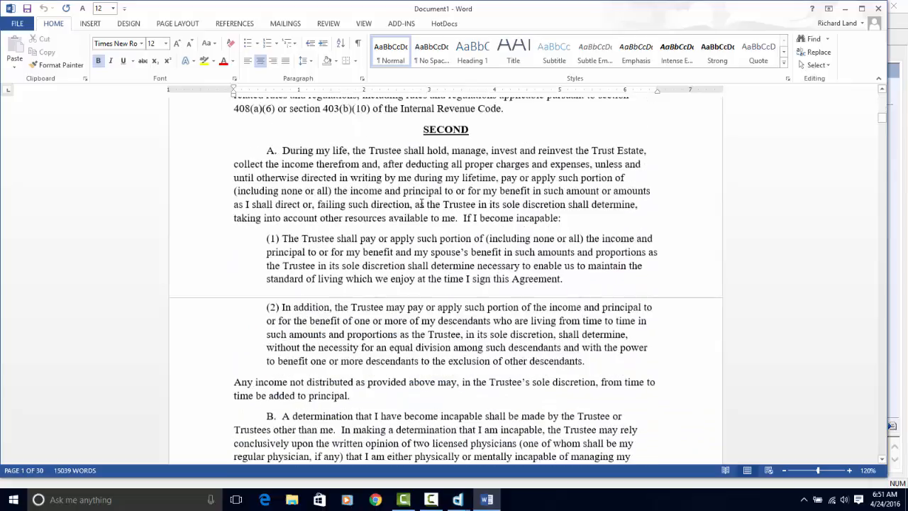
scroll(421, 204, "down", 2)
scroll(421, 203, "down", 4)
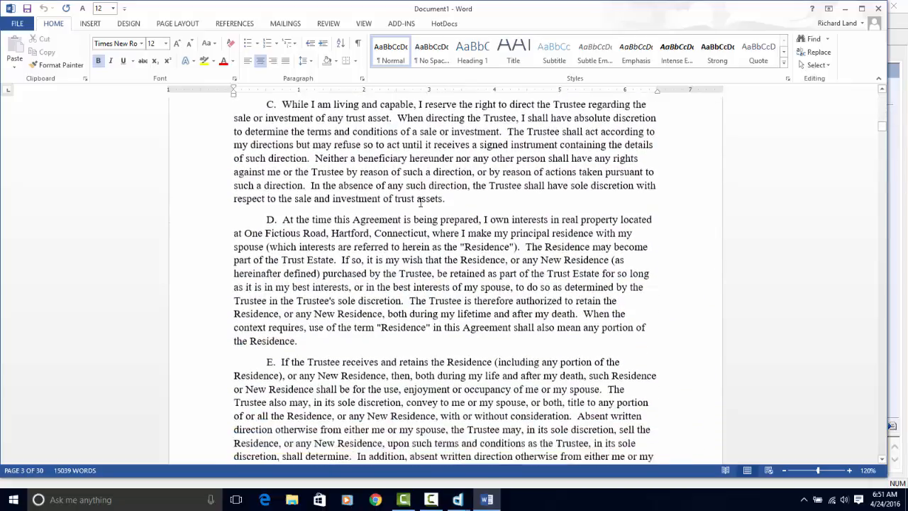
scroll(420, 201, "down", 8)
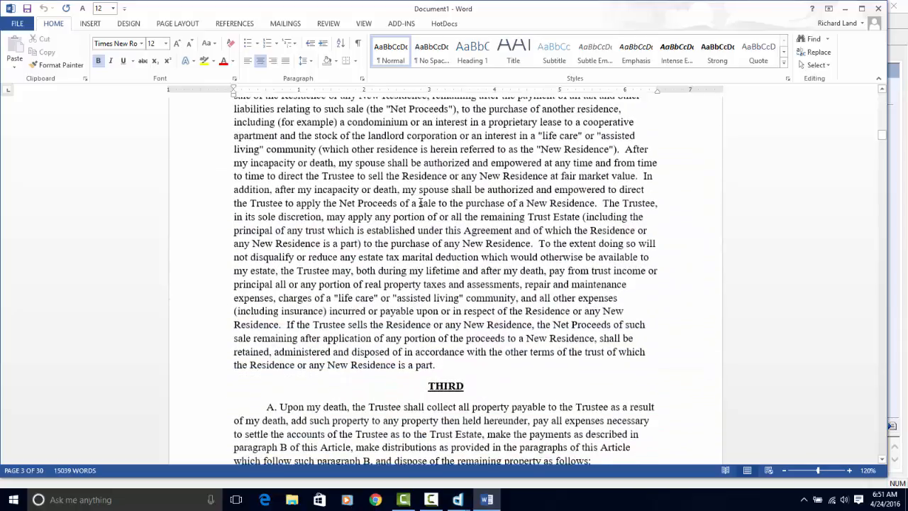
scroll(420, 202, "down", 8)
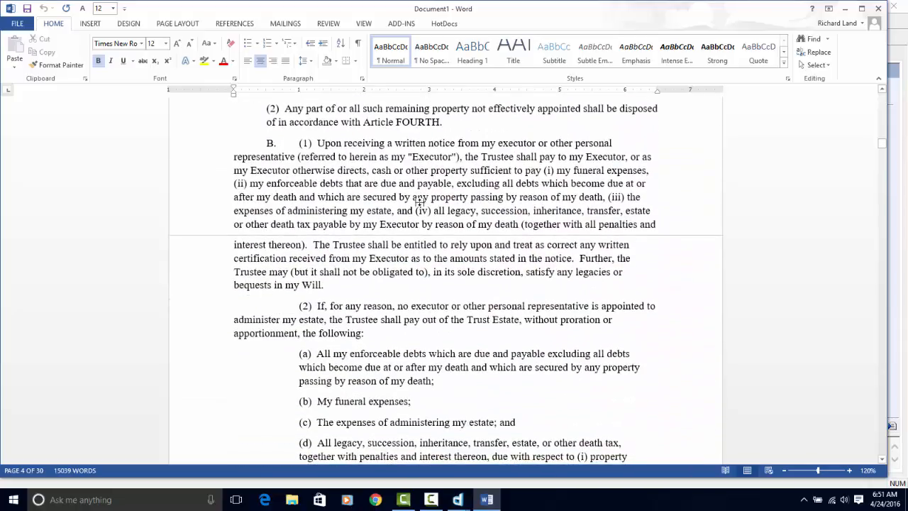
scroll(419, 202, "down", 3)
scroll(420, 203, "down", 2)
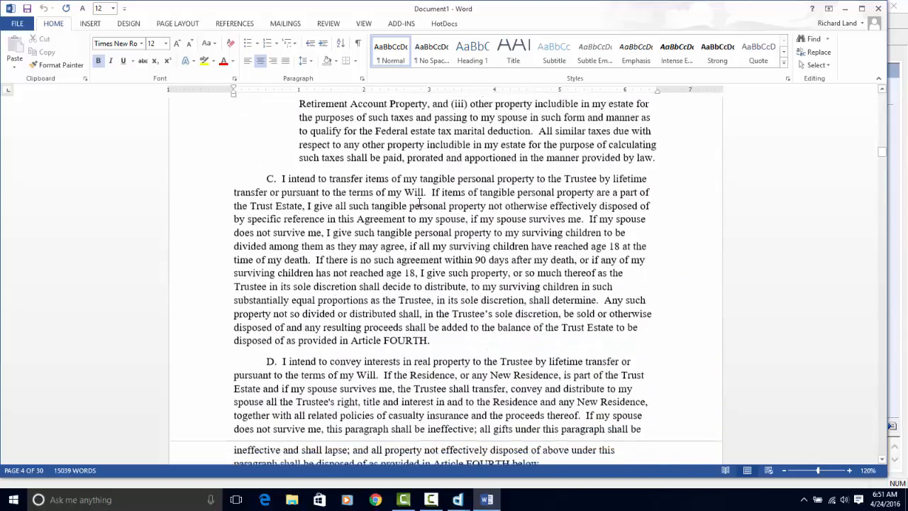
scroll(419, 202, "down", 6)
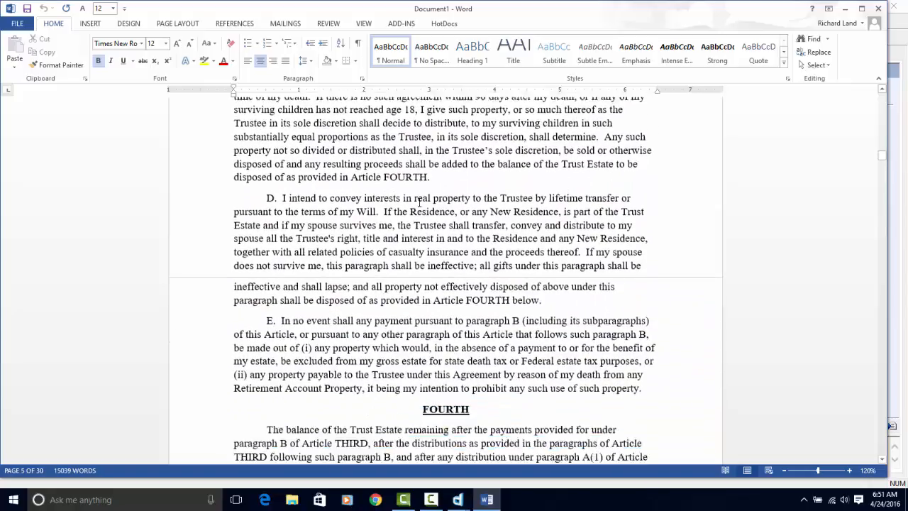
scroll(419, 202, "down", 3)
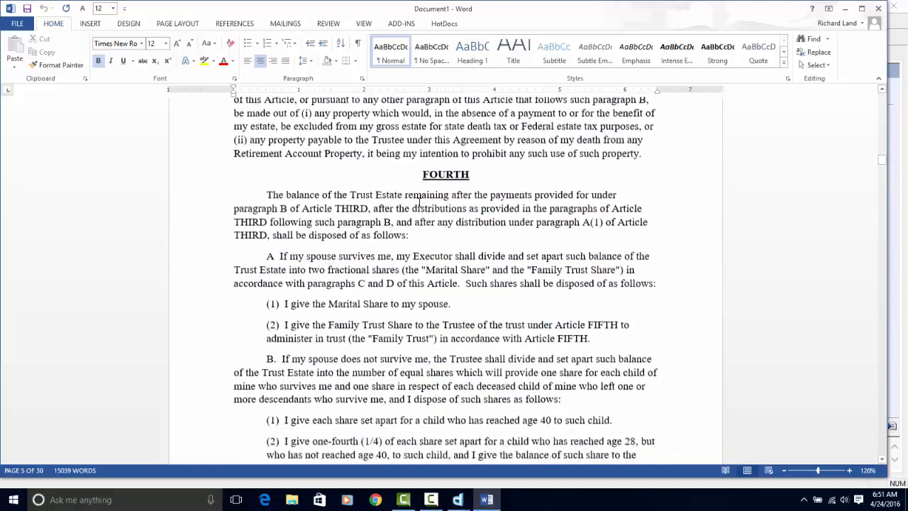
scroll(418, 203, "down", 8)
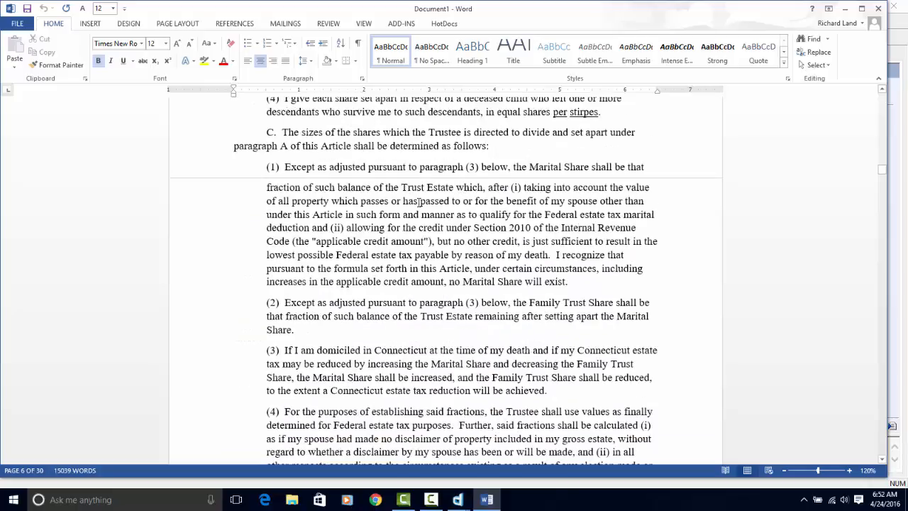
scroll(419, 202, "down", 2)
scroll(418, 203, "up", 2)
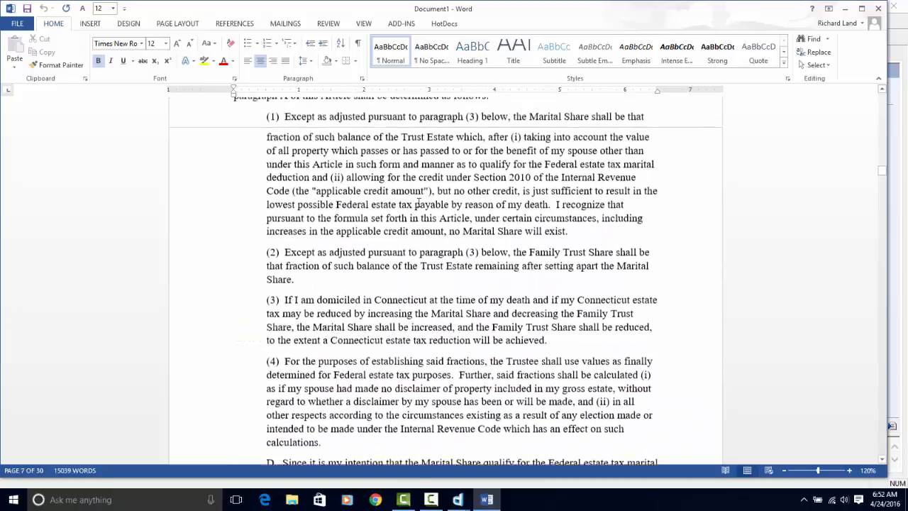
scroll(418, 203, "down", 20)
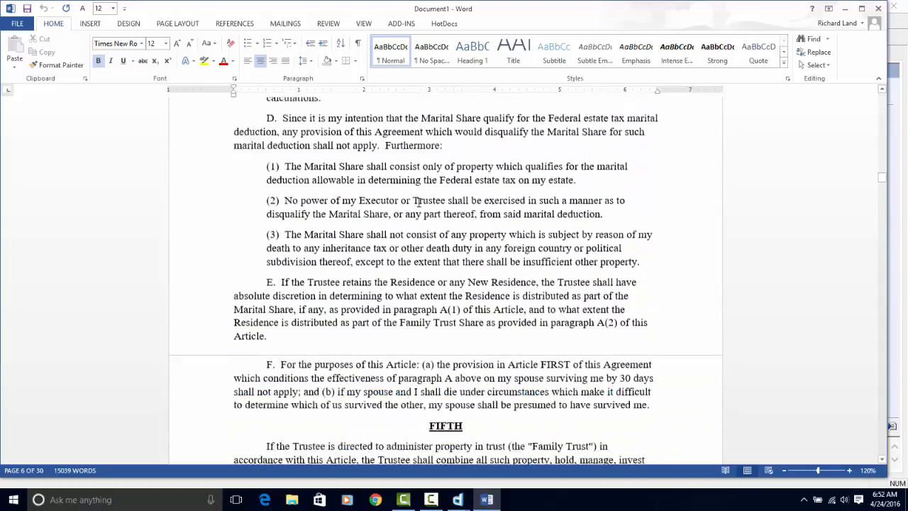
scroll(418, 203, "down", 20)
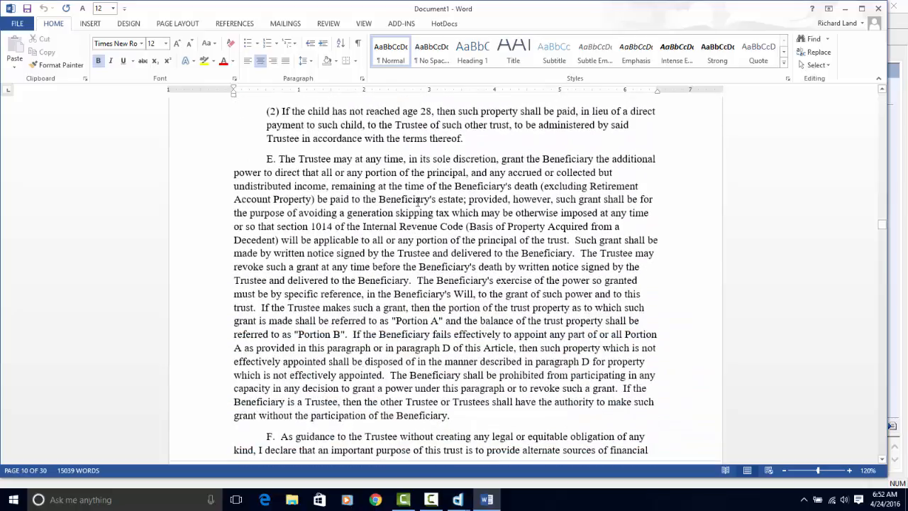
scroll(418, 203, "down", 16)
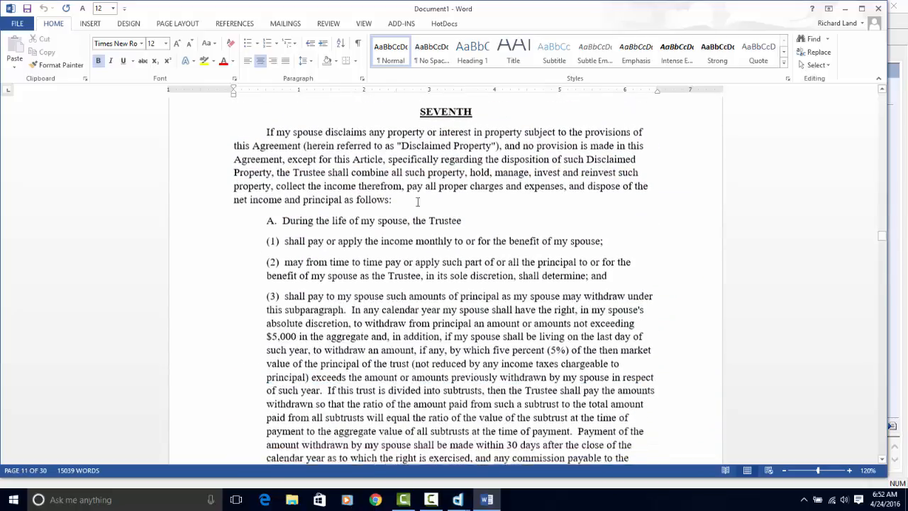
scroll(418, 203, "down", 3)
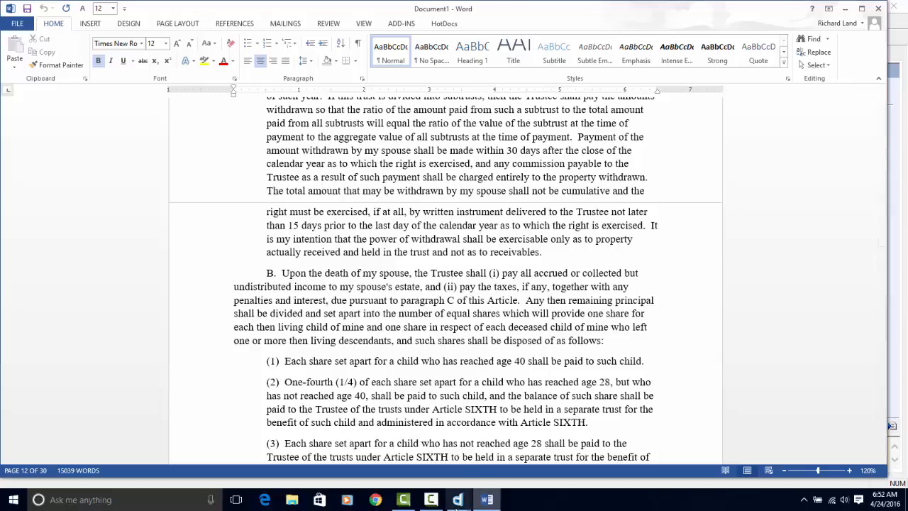
Switch back to the Revocable Trusts interview window in HotDocs Developer
mouse_move(486, 501)
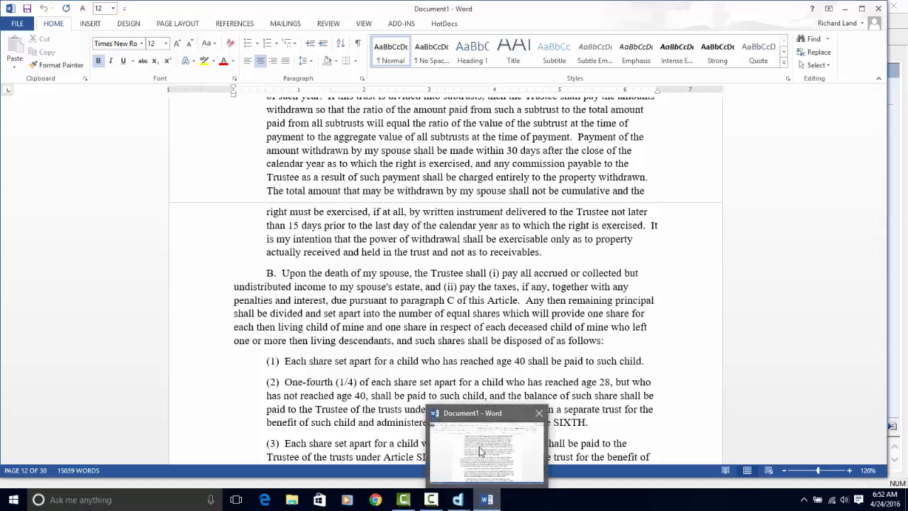
mouse_move(458, 499)
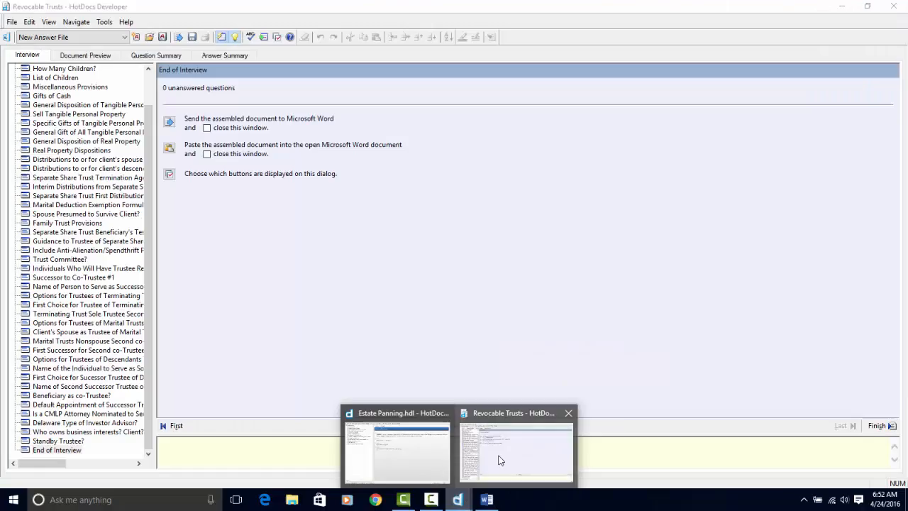
left_click(499, 458)
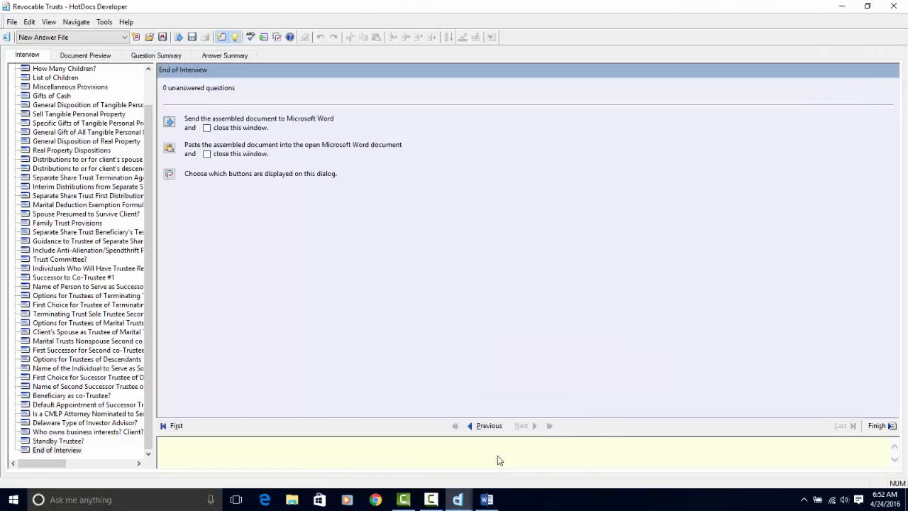
Go back from the first interview dialog to Gifts of Cash and answer Yes
left_click(176, 426)
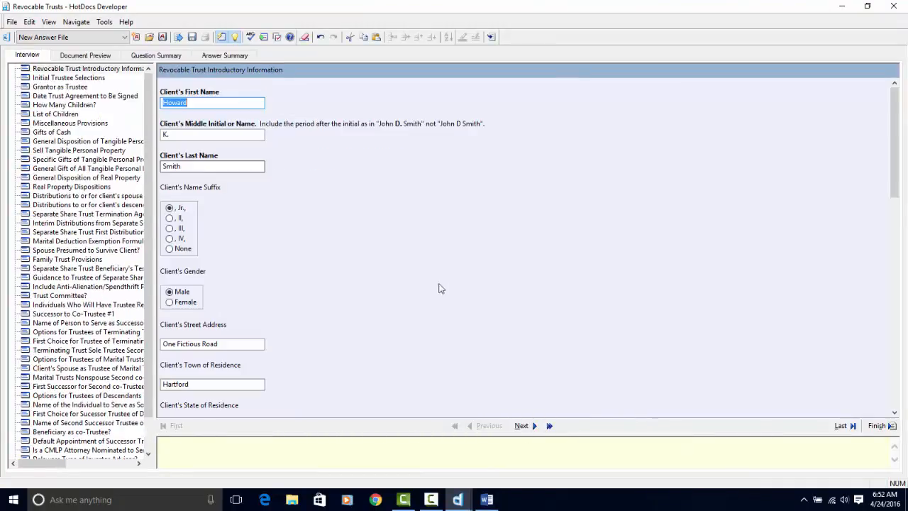
left_click(525, 427)
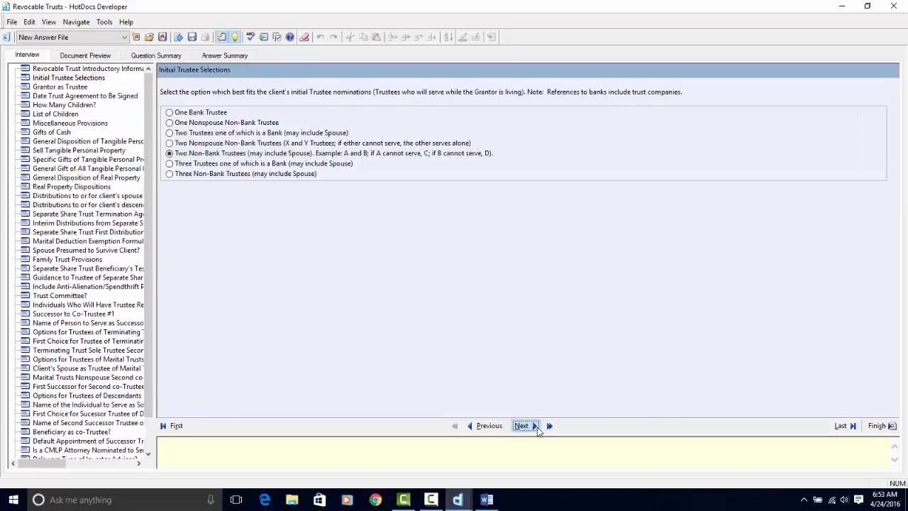
left_click(529, 428)
left_click(533, 429)
left_click(534, 429)
left_click(534, 429)
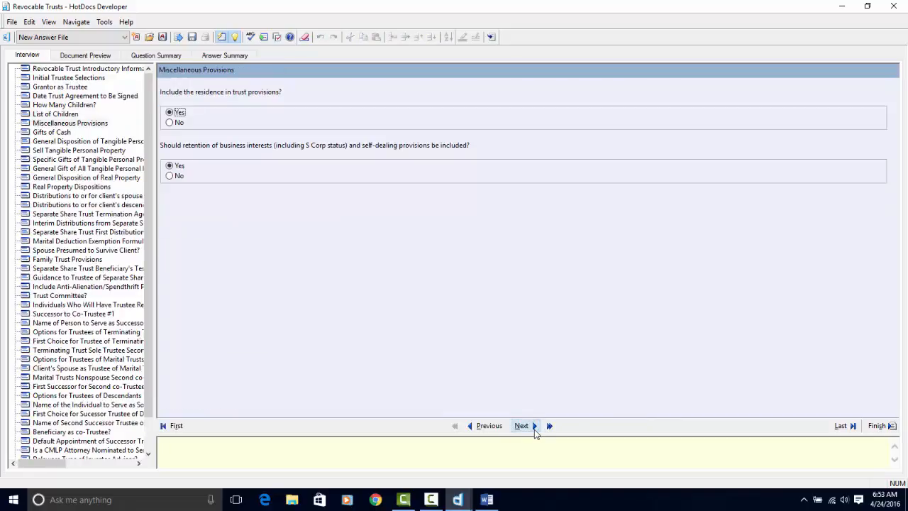
left_click(534, 429)
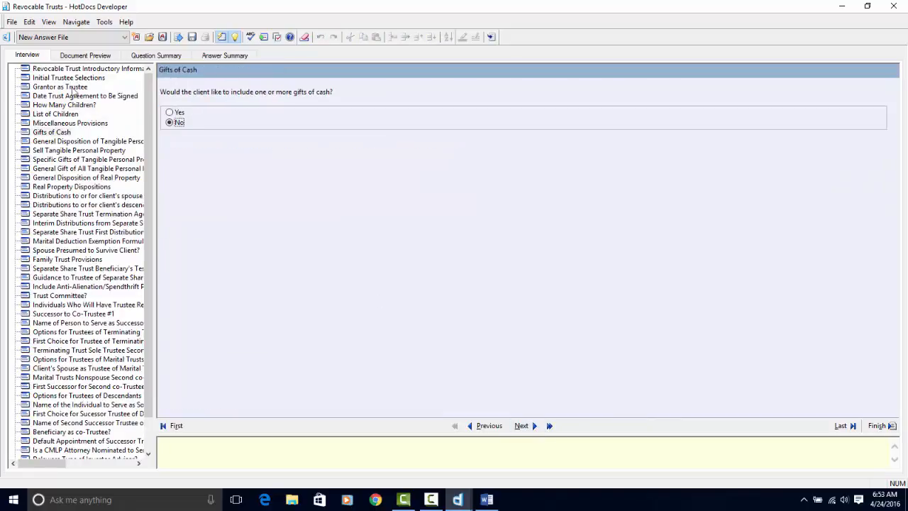
left_click(170, 113)
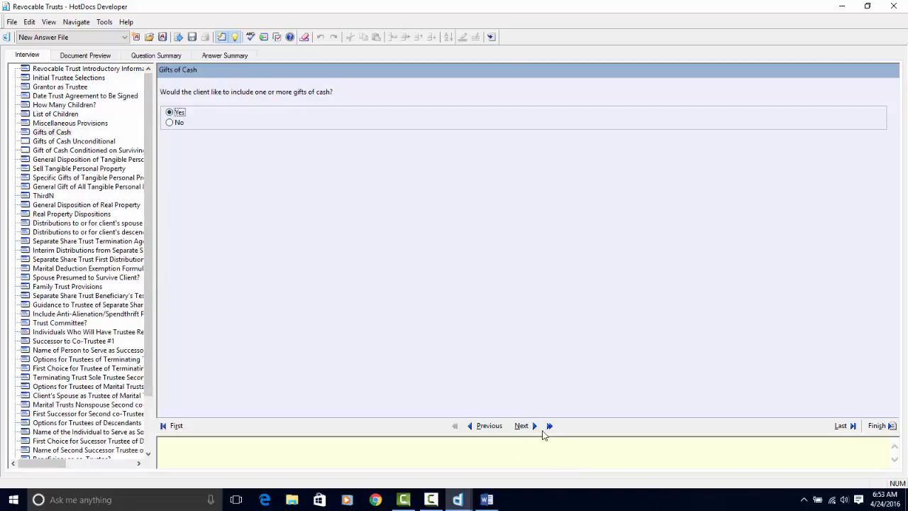
left_click(536, 427)
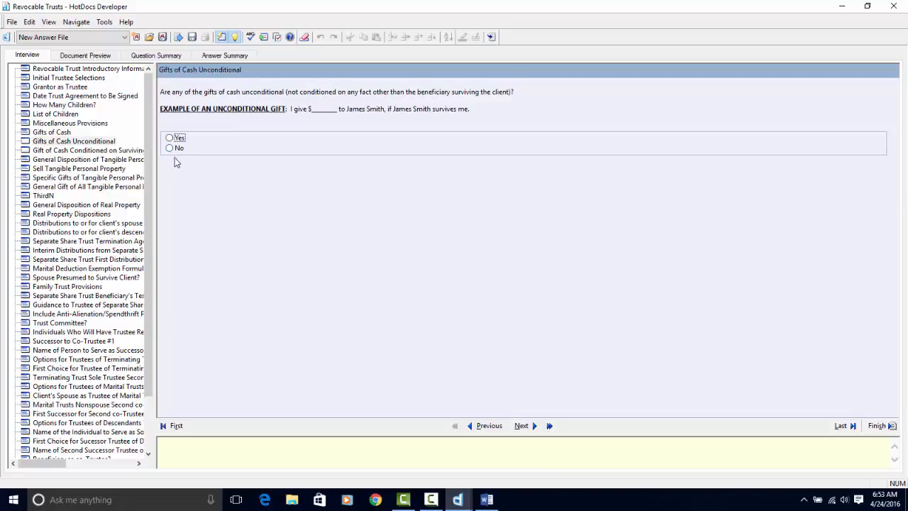
Answer Yes to unconditional and No to spouse-conditioned gifts; enter 1 beneficiary receiving $50,000
left_click(171, 139)
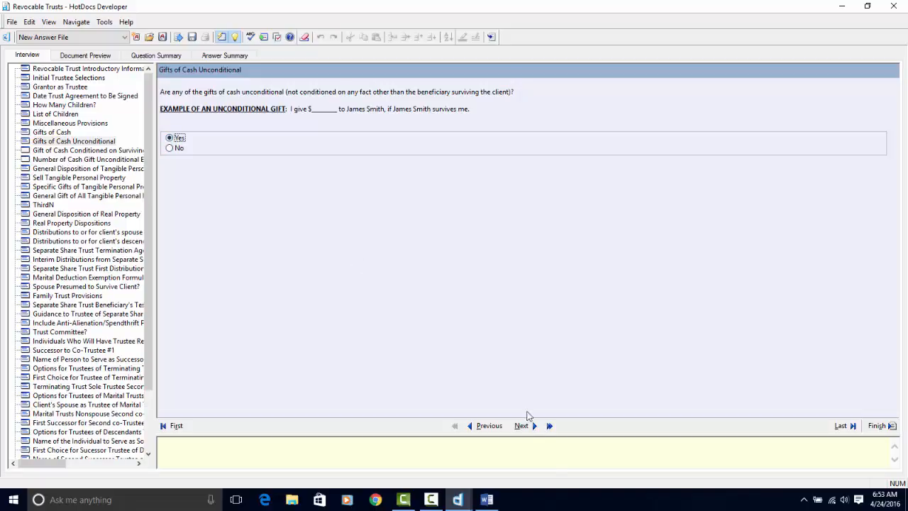
left_click(521, 426)
left_click(170, 156)
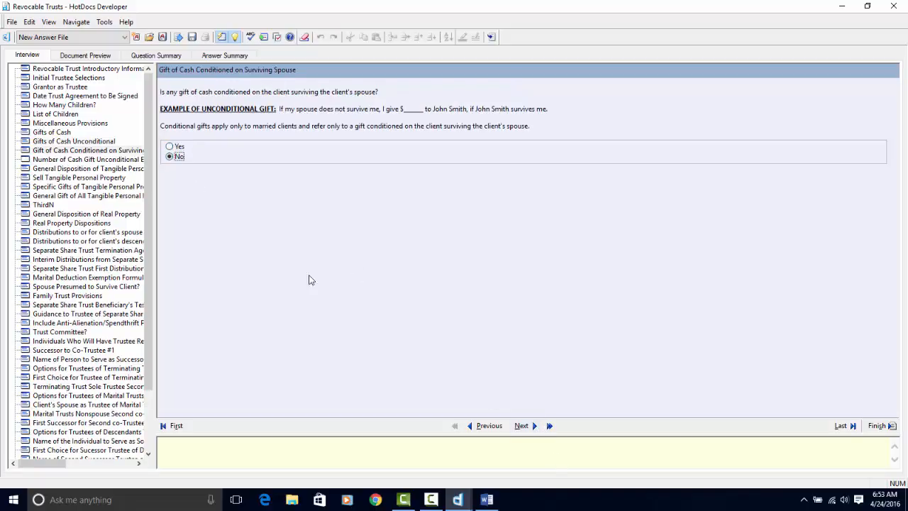
left_click(522, 426)
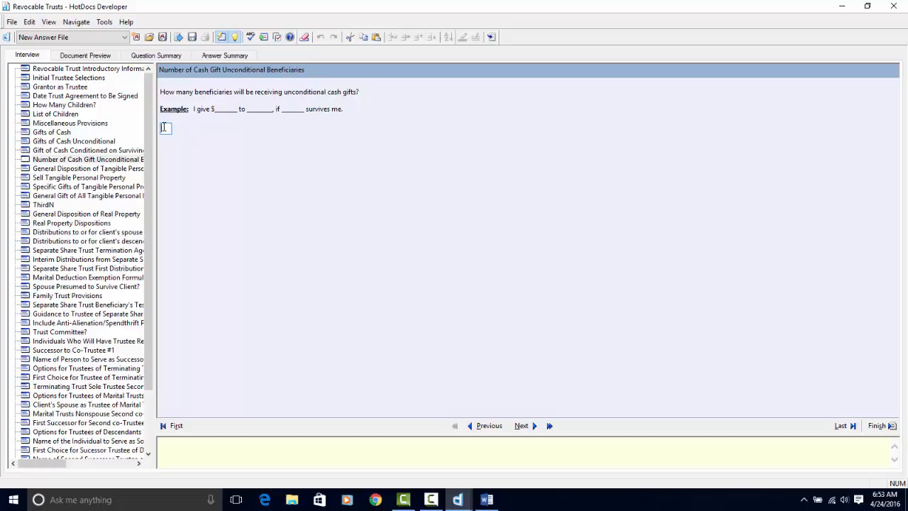
type("1")
left_click(525, 427)
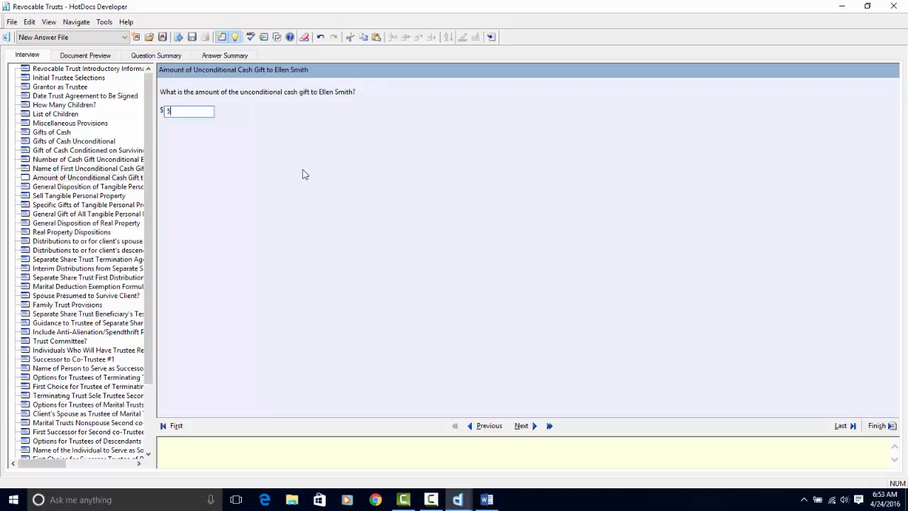
type("0000")
left_click(522, 426)
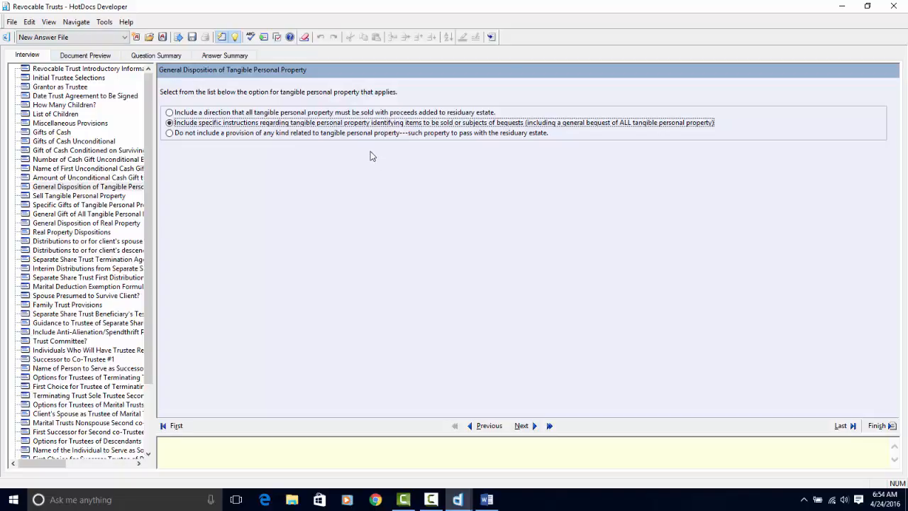
Preview the assembled trust and select the new $50,000 cash-gift paragraph C on page 5
left_click(86, 56)
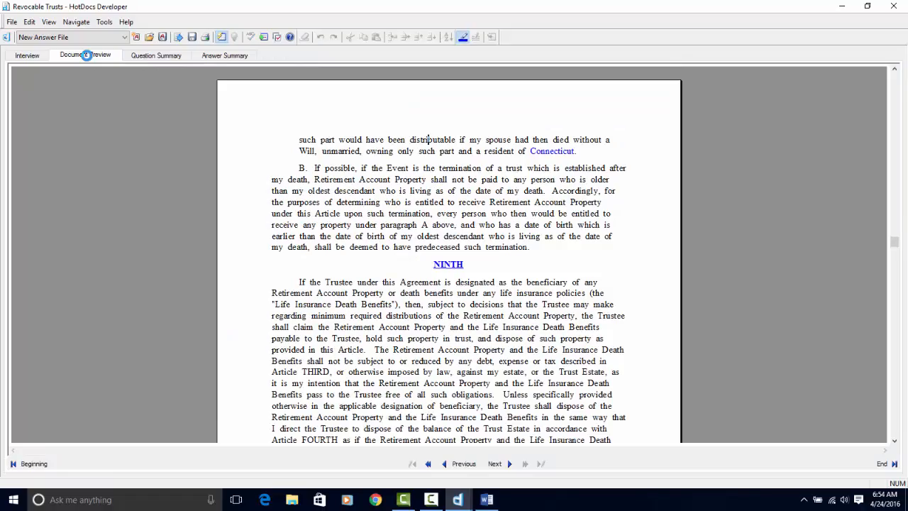
scroll(348, 228, "up", 15)
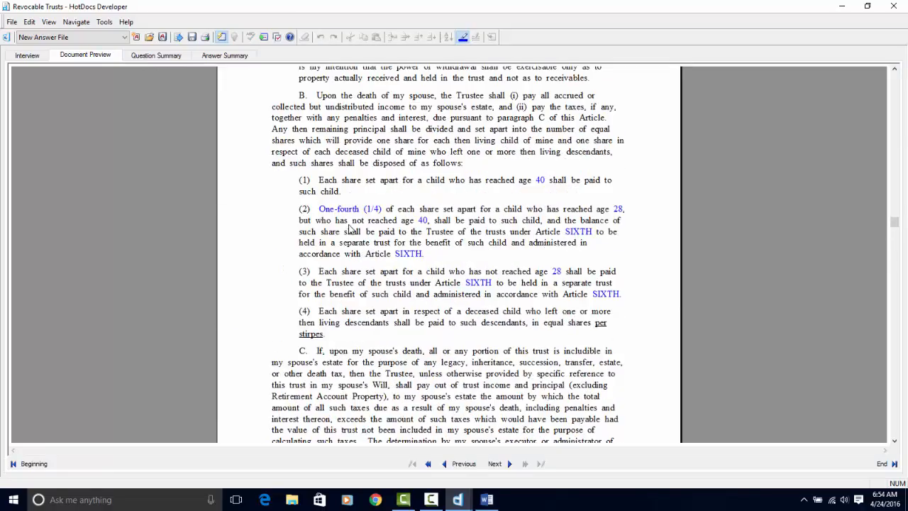
scroll(348, 229, "up", 15)
scroll(348, 223, "down", 15)
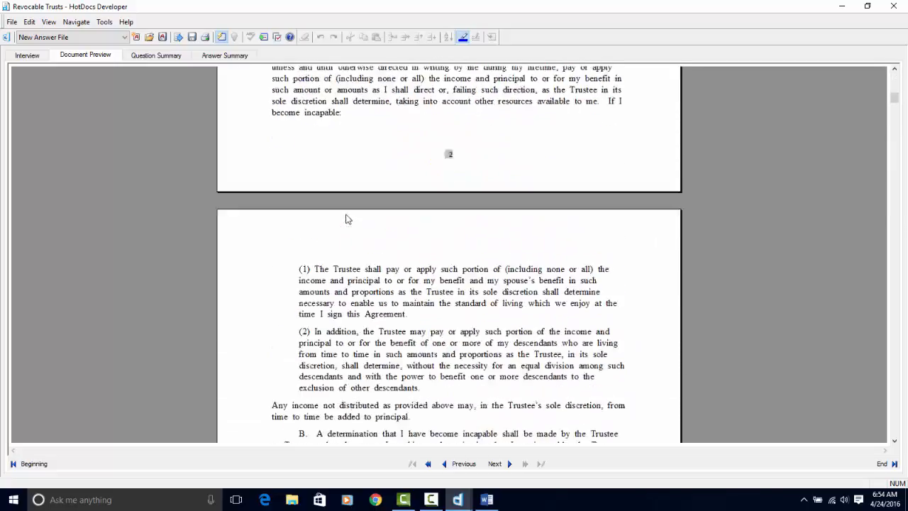
scroll(345, 218, "down", 15)
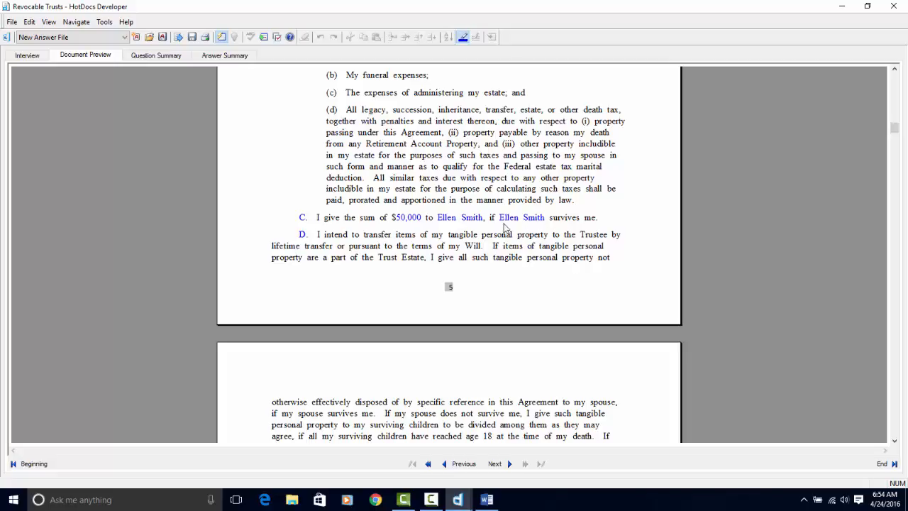
left_click(573, 218)
key("ctrl+c")
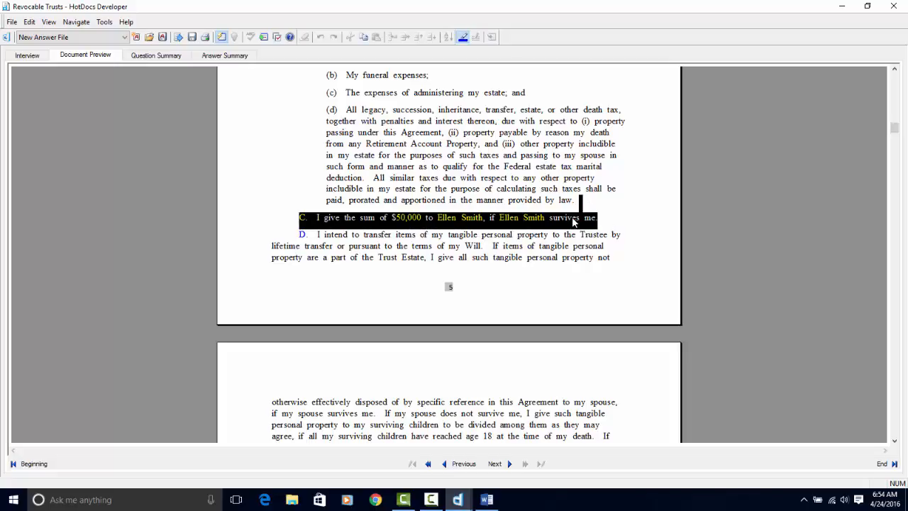
left_click(486, 497)
Paste the $50,000 cash-gift paragraph C into Word after the paragraph ending 'by law.' on page 5
scroll(376, 233, "down", 6)
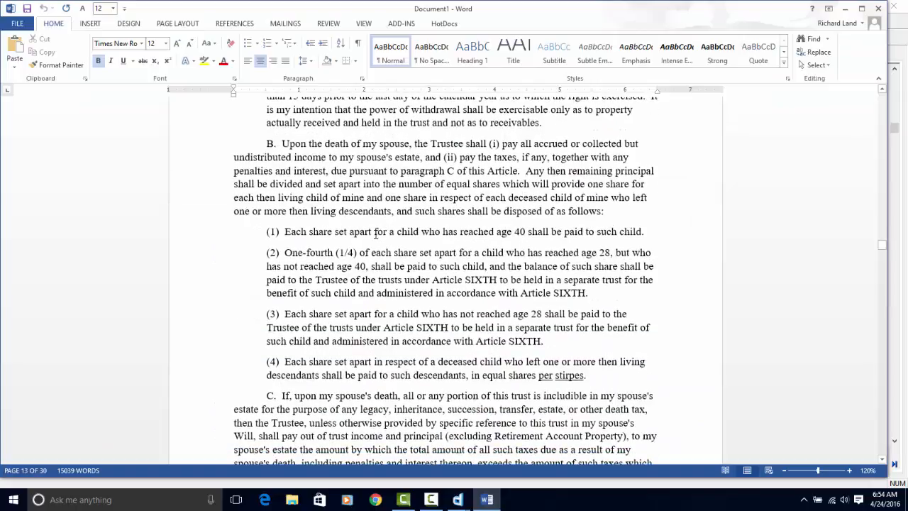
scroll(376, 232, "down", 2)
scroll(372, 231, "up", 15)
scroll(370, 231, "up", 20)
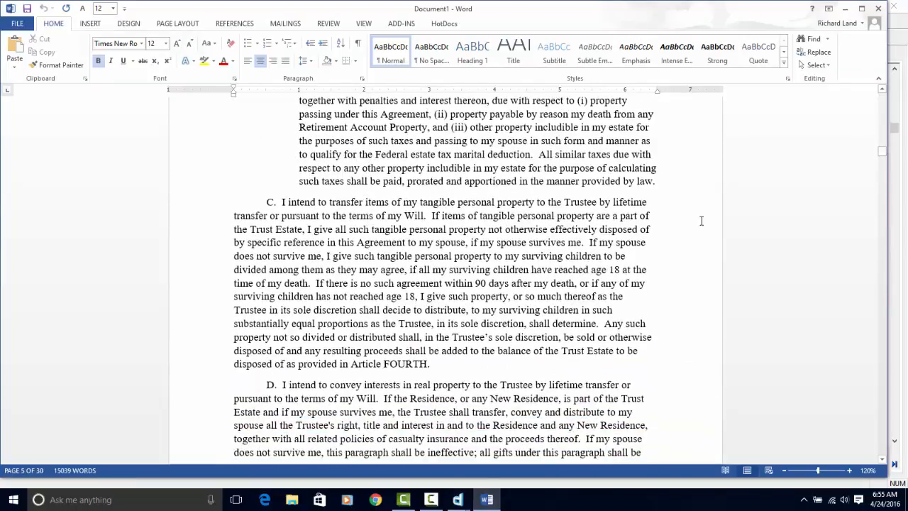
key("ctrl+v")
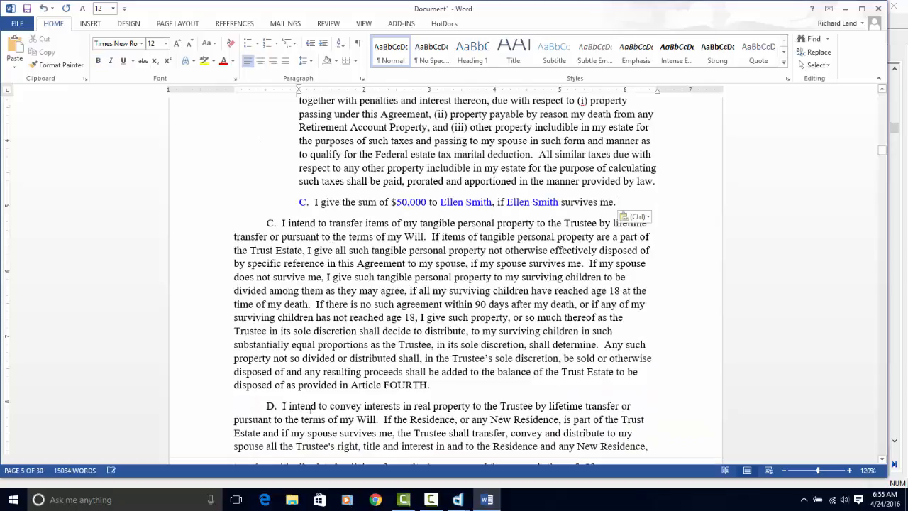
left_click(458, 500)
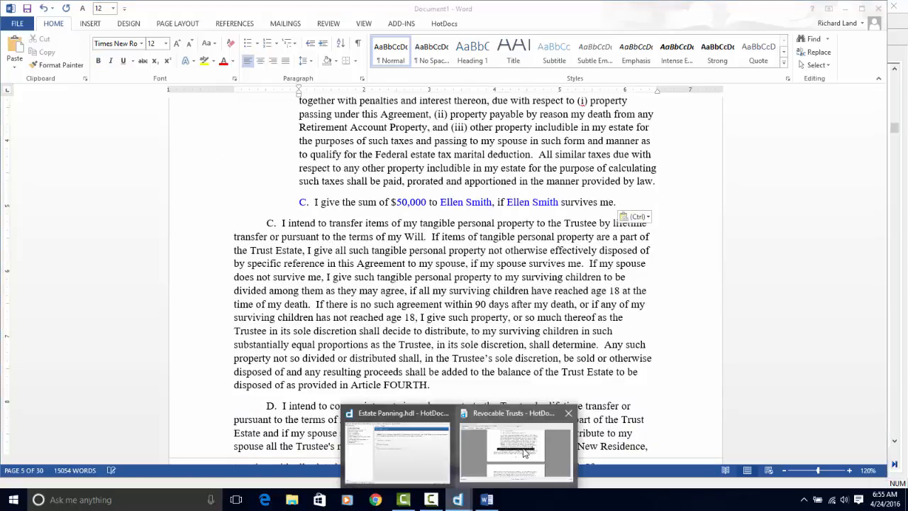
left_click(504, 448)
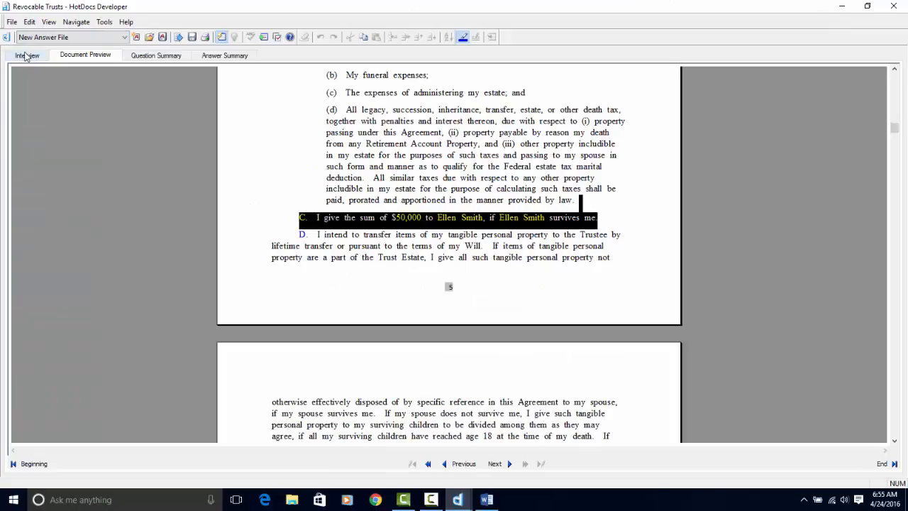
Deselect paragraph C in the preview and return to the interview questions
left_click(468, 168)
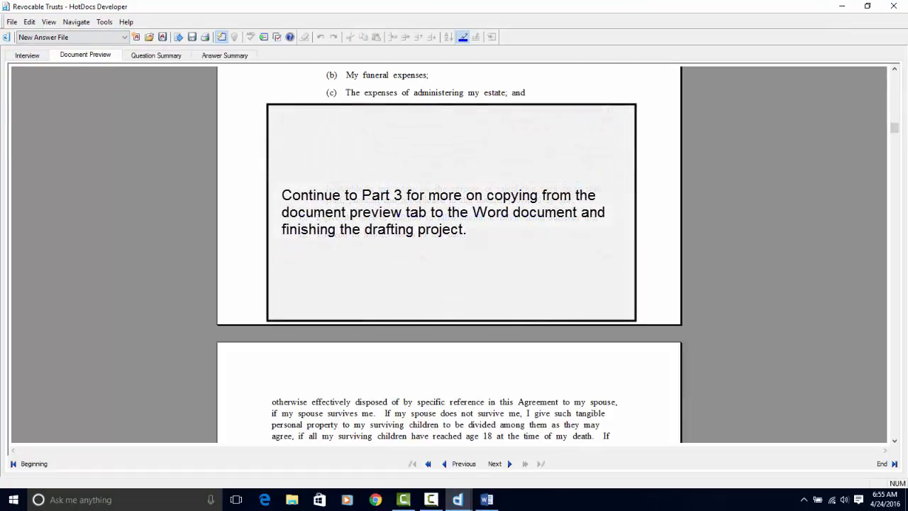
left_click(27, 55)
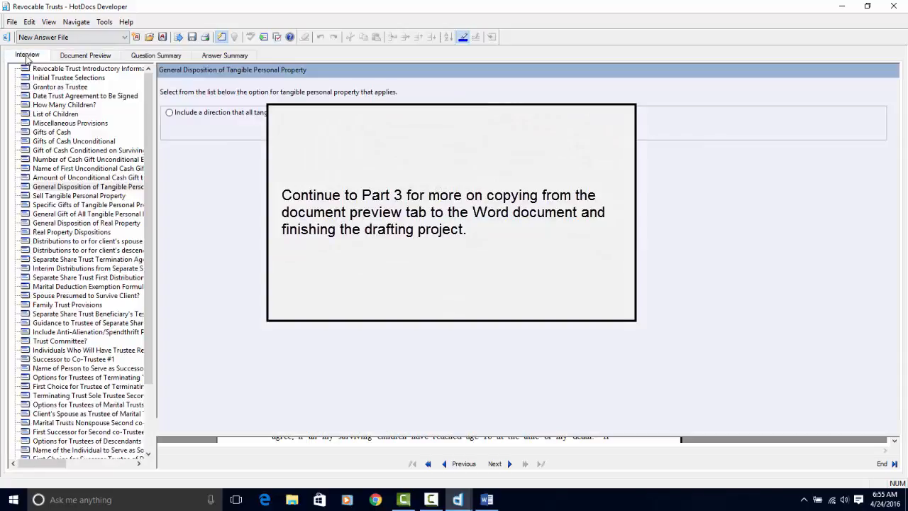